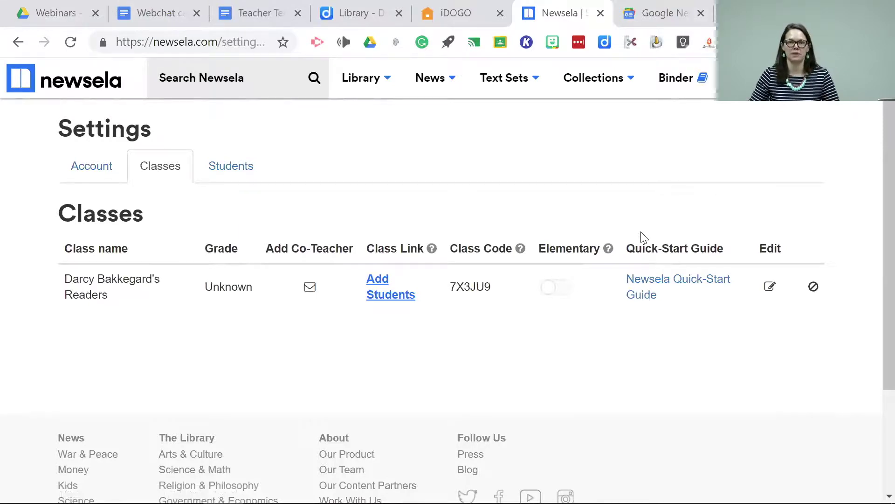
- View the class's student roster in the settings and return to the Newsela home page
left_click(237, 168)
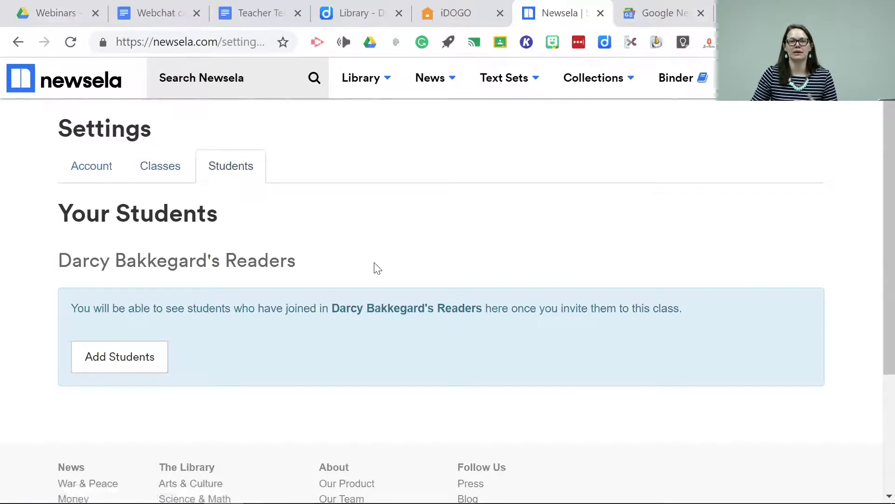
left_click(113, 82)
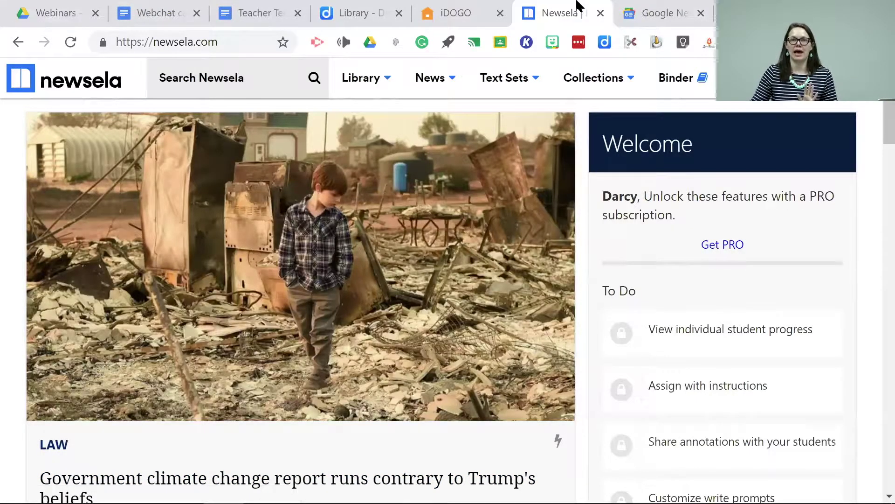
- Browse the Text Sets for Science and open "Earth Sciences: The Roles Of Water In Earth's Surface Processes"
mouse_move(511, 82)
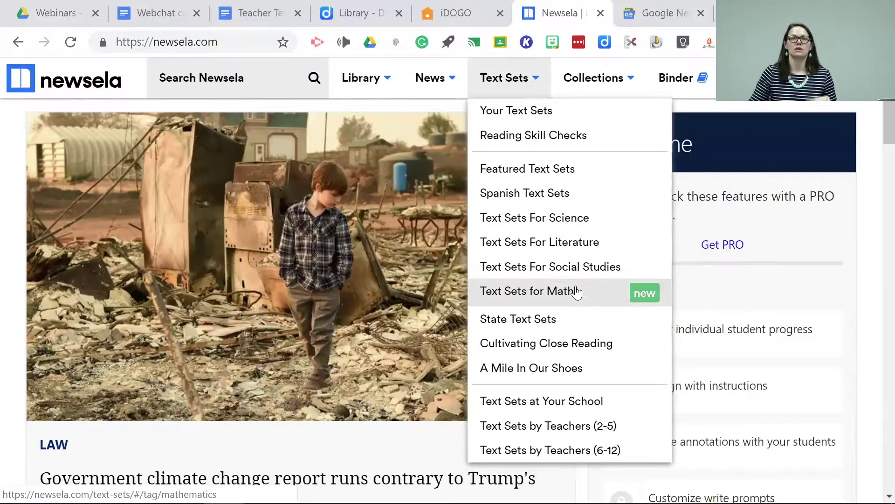
left_click(574, 223)
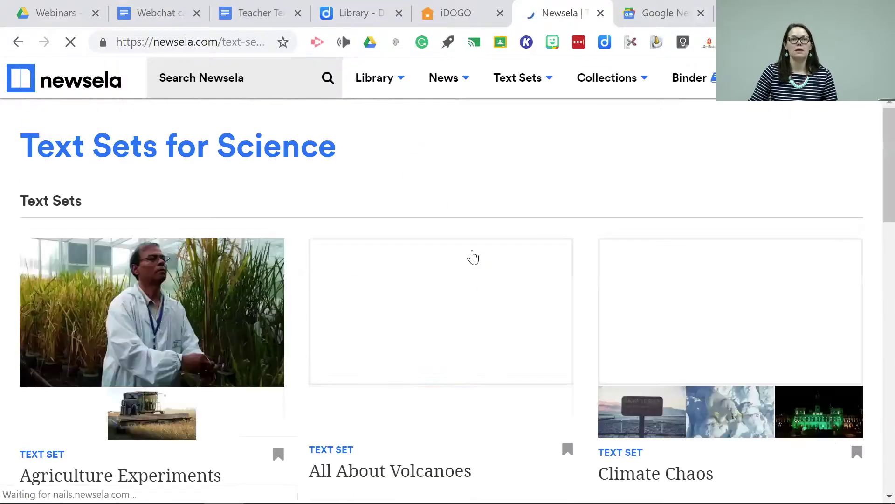
scroll(472, 252, "down", 2)
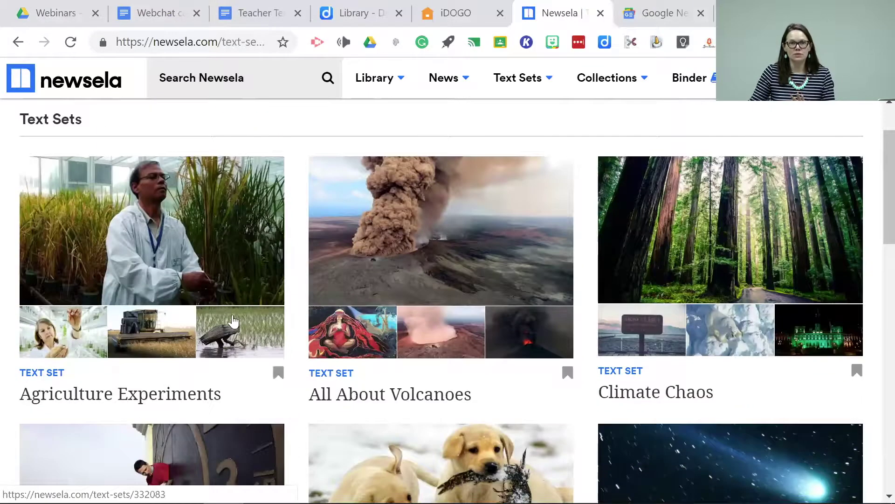
scroll(655, 399, "down", 5)
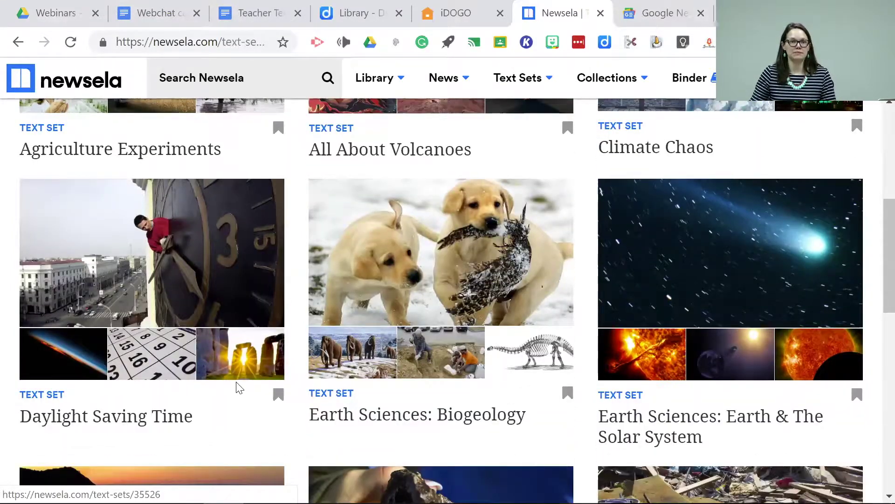
scroll(252, 392, "down", 7)
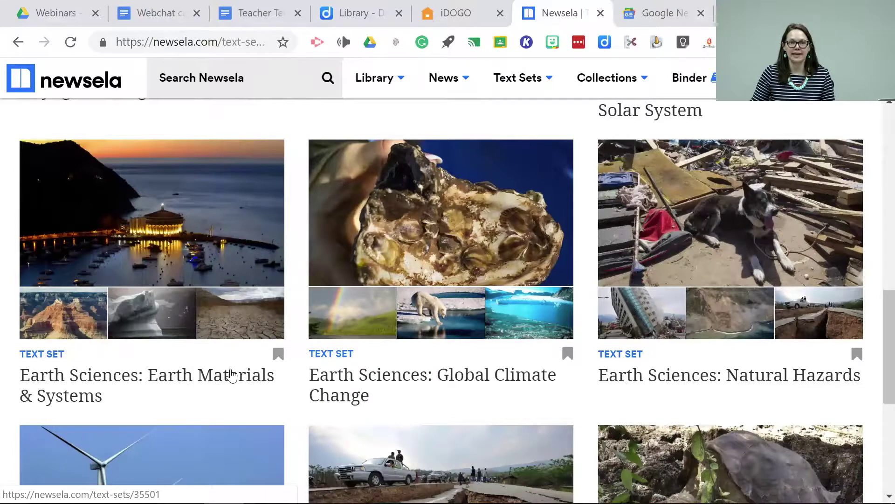
scroll(329, 376, "down", 7)
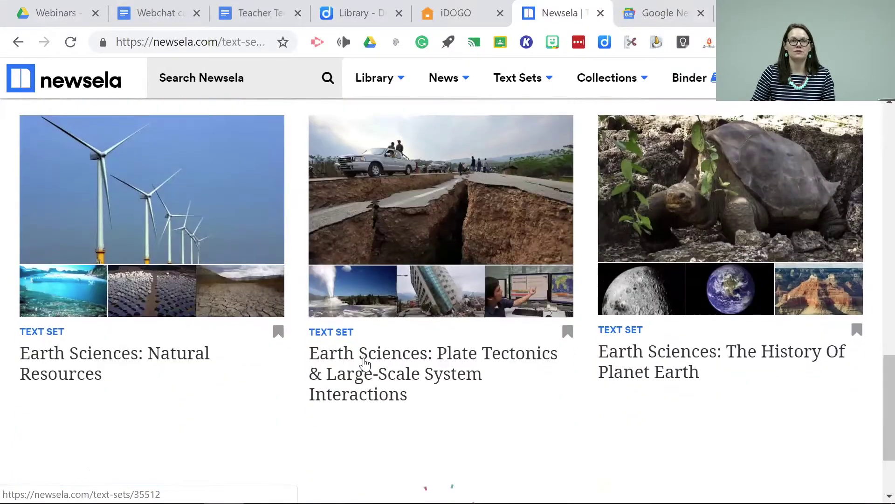
scroll(448, 355, "down", 5)
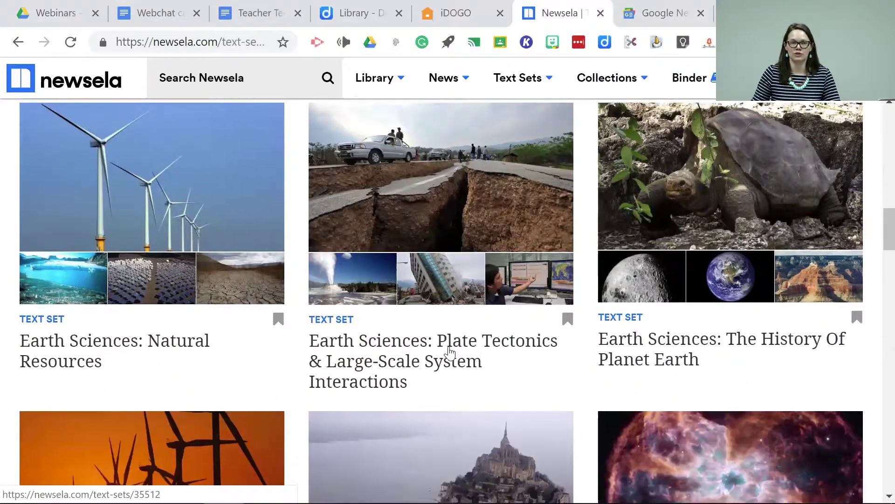
scroll(450, 353, "down", 2)
left_click(450, 353)
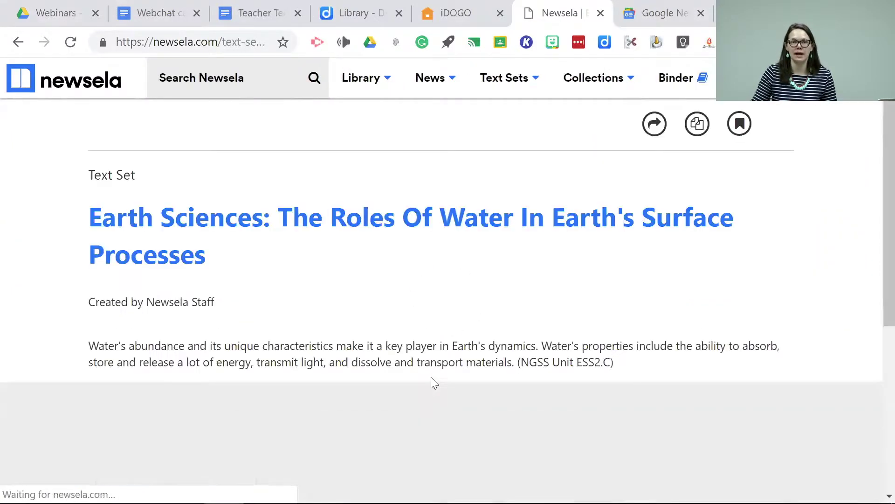
- Look through the articles in the text set and open "How does erosion happen?"
scroll(519, 300, "down", 7)
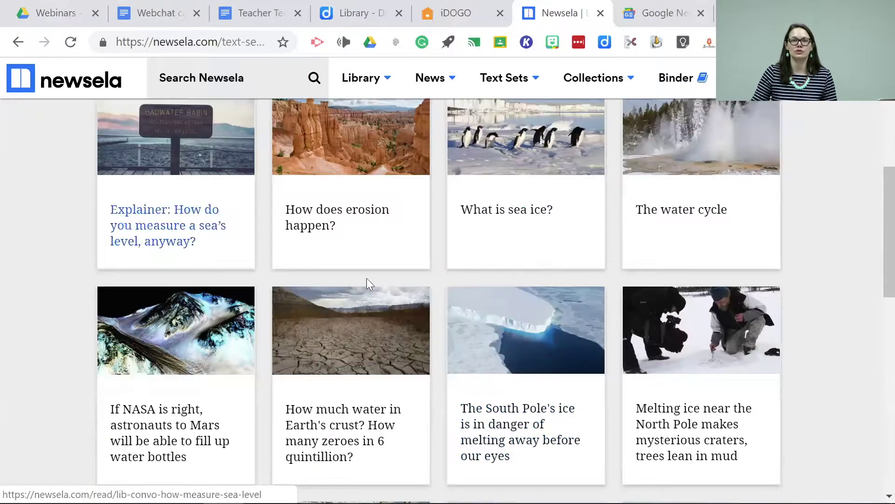
scroll(425, 370, "down", 10)
scroll(498, 369, "down", 3)
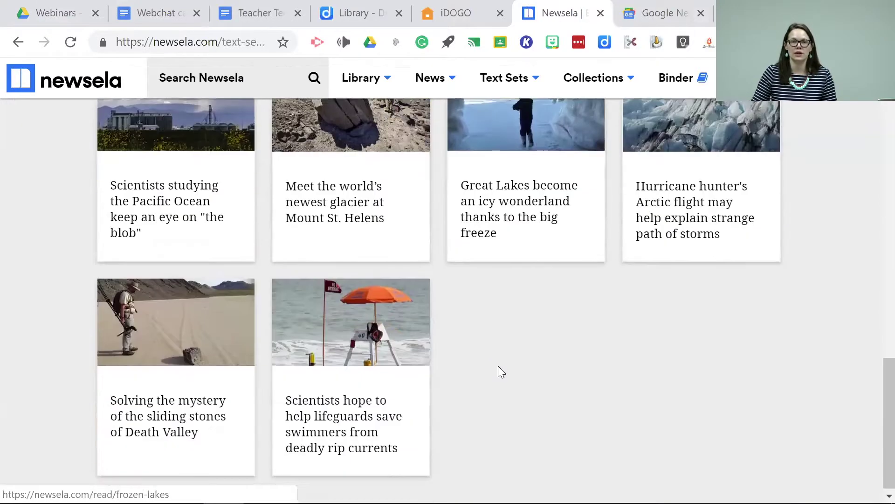
scroll(622, 370, "up", 2)
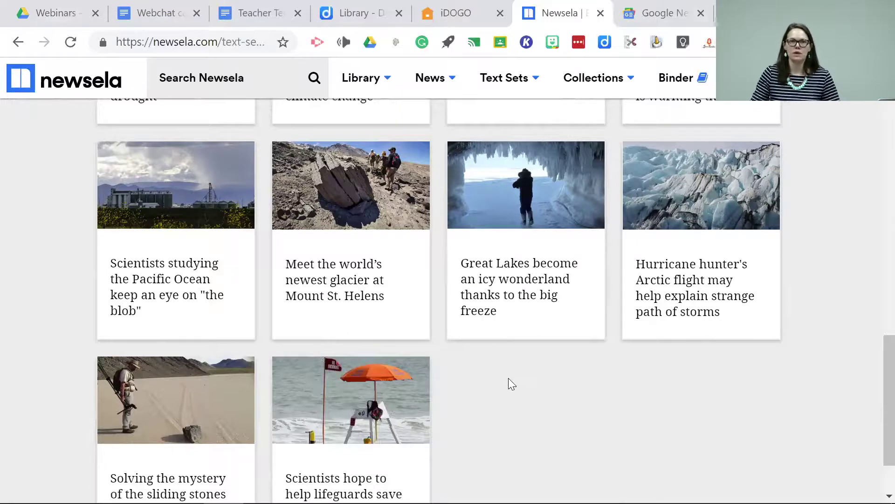
scroll(538, 360, "up", 4)
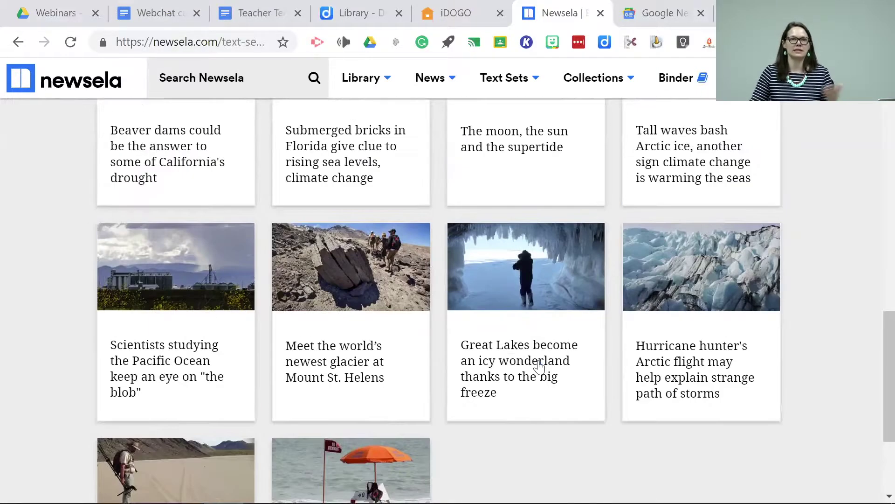
scroll(541, 357, "up", 14)
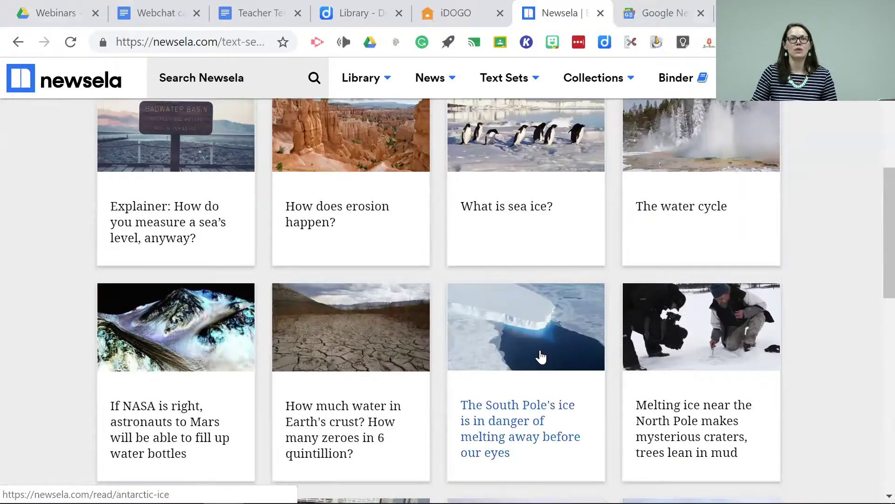
scroll(541, 357, "down", 4)
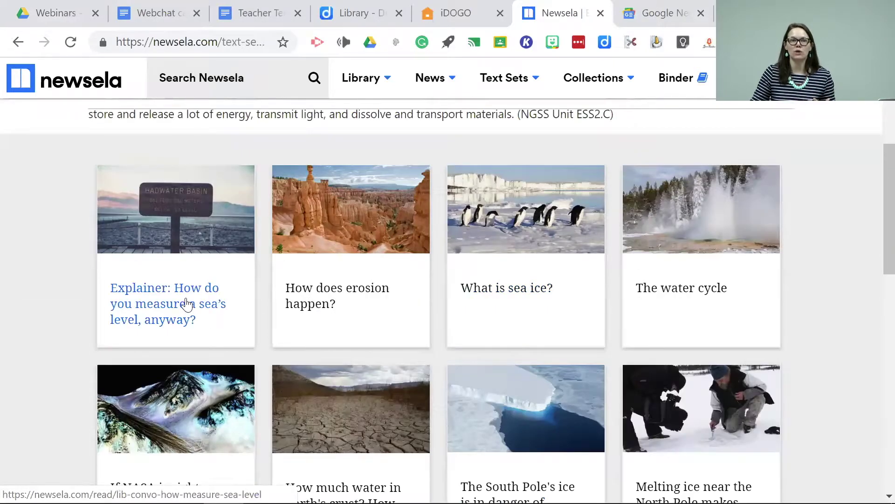
left_click(295, 312)
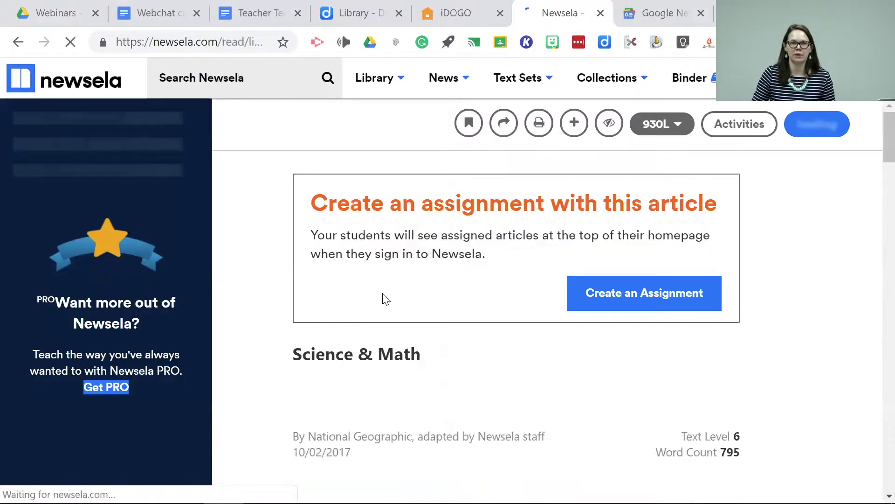
- Set the erosion article's reading level to MAX and view its opening paragraphs
scroll(486, 304, "down", 3)
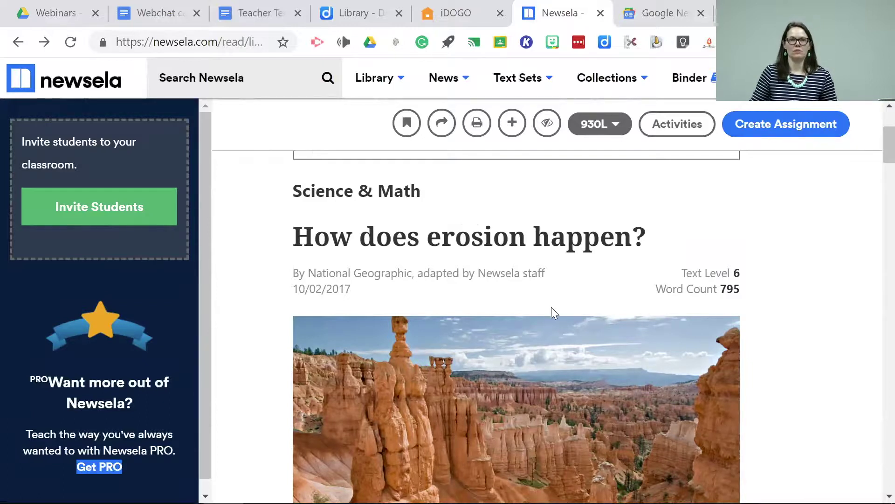
left_click(602, 126)
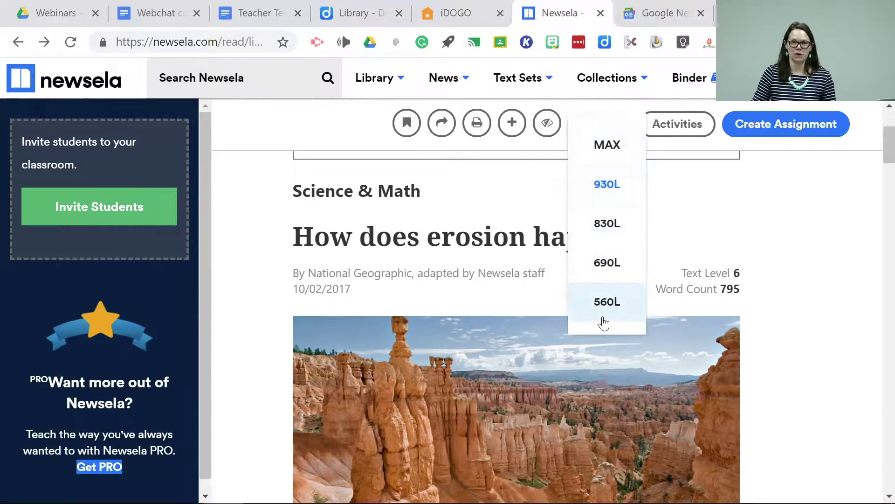
left_click(597, 142)
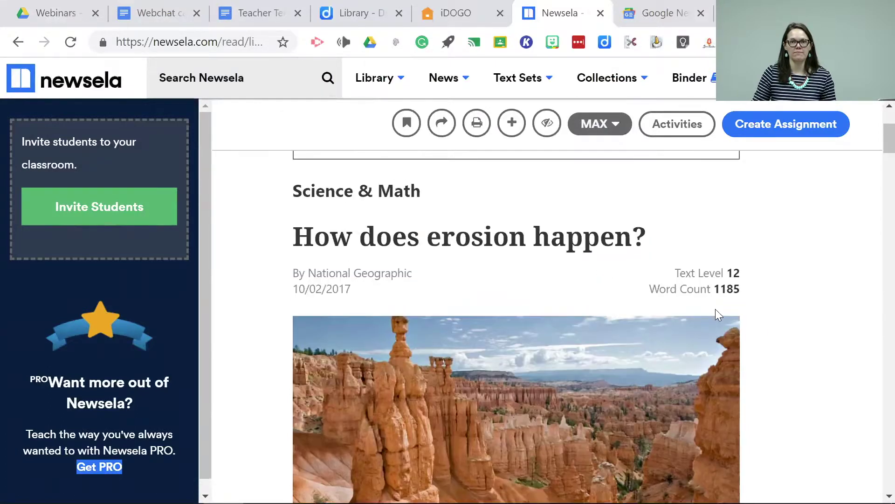
scroll(593, 292, "down", 12)
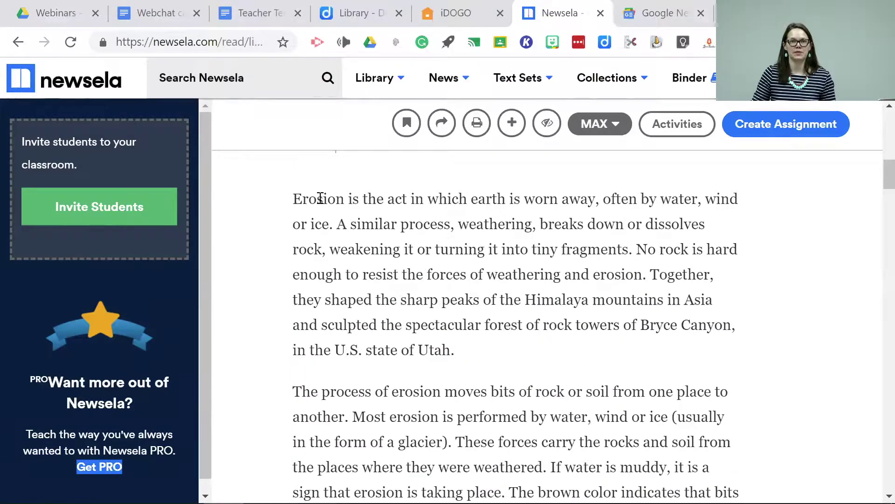
- Compare the article at reading levels 830L and 560L, including the text level and word count at 560L
left_click(598, 121)
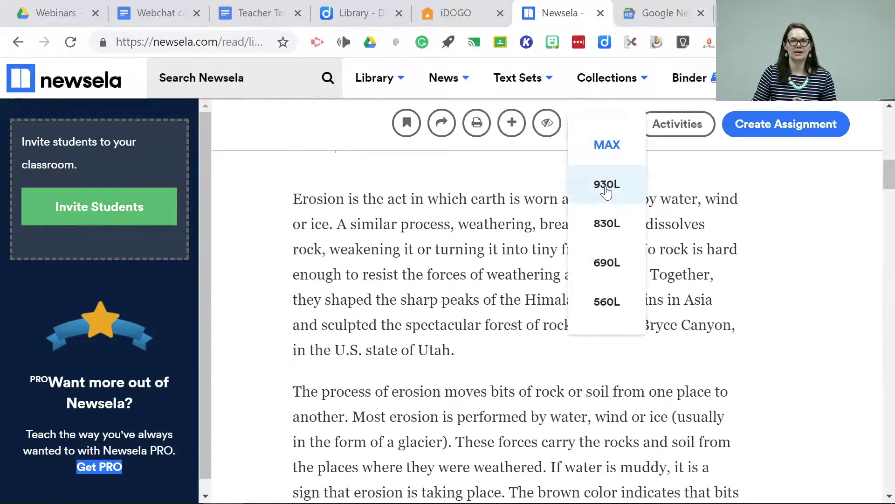
left_click(609, 223)
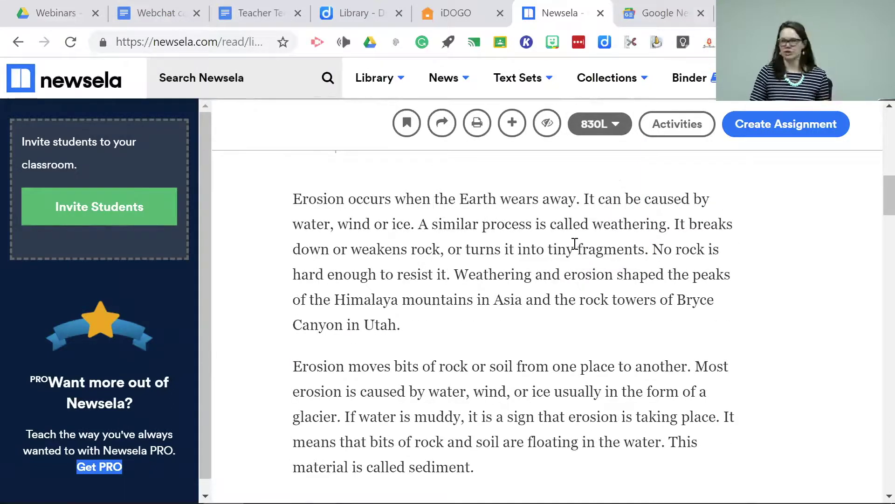
left_click(590, 123)
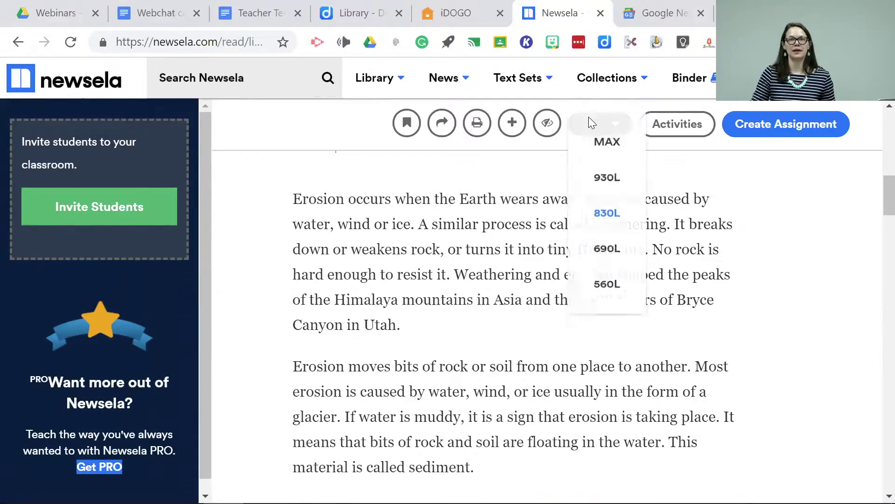
left_click(613, 301)
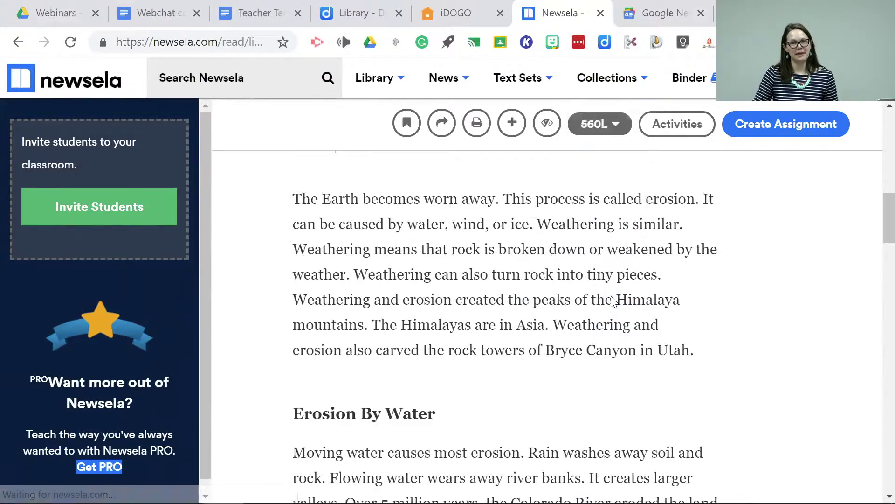
scroll(626, 302, "up", 8)
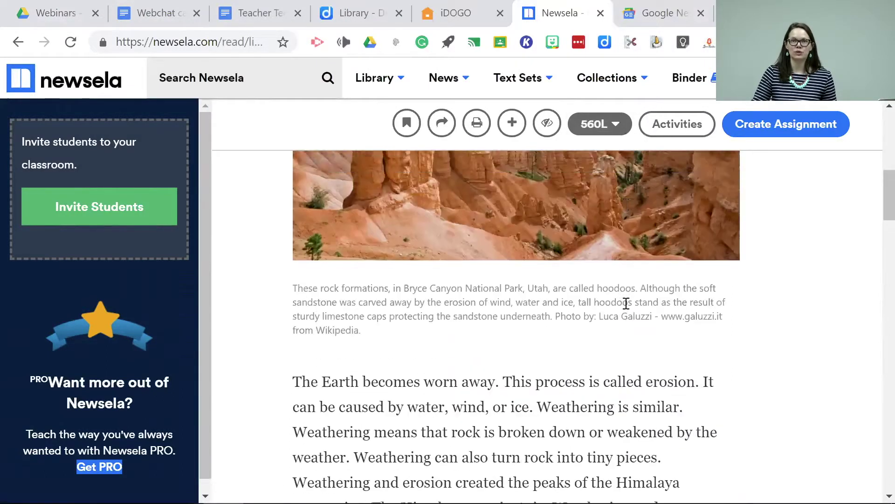
scroll(625, 303, "up", 2)
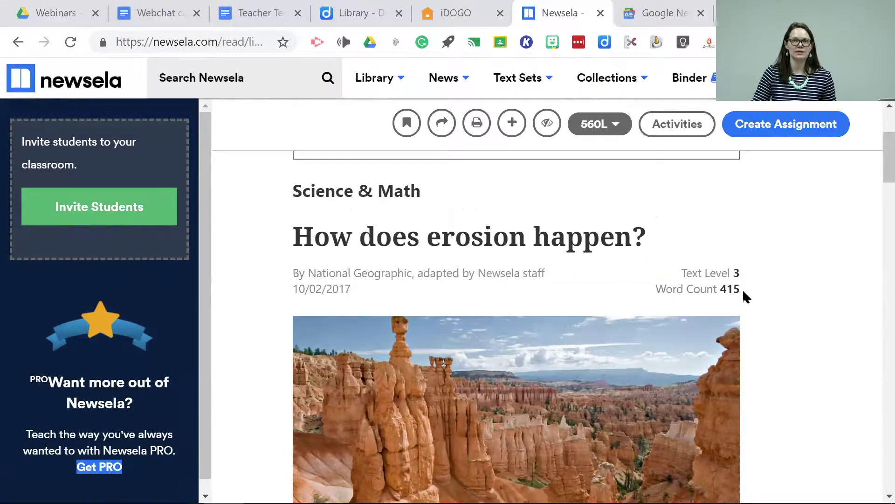
- Switch the article's reading level back to MAX and review its text level and word count
left_click(580, 126)
left_click(583, 153)
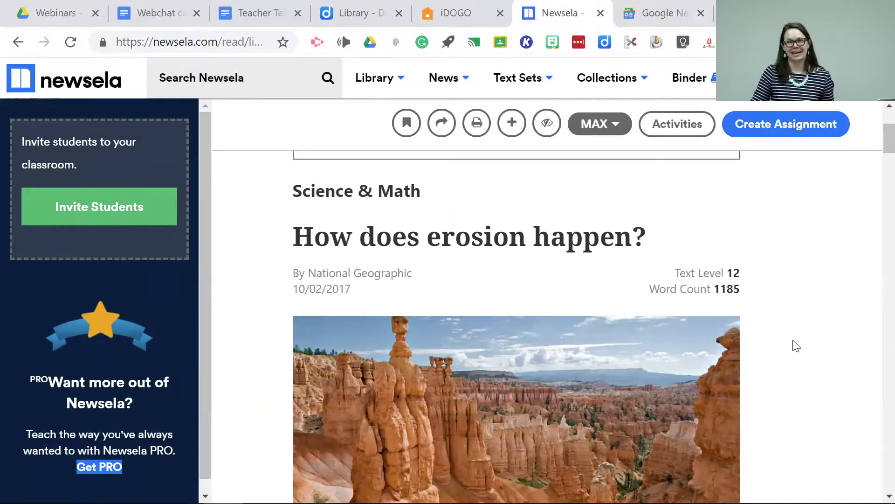
scroll(557, 322, "up", 2)
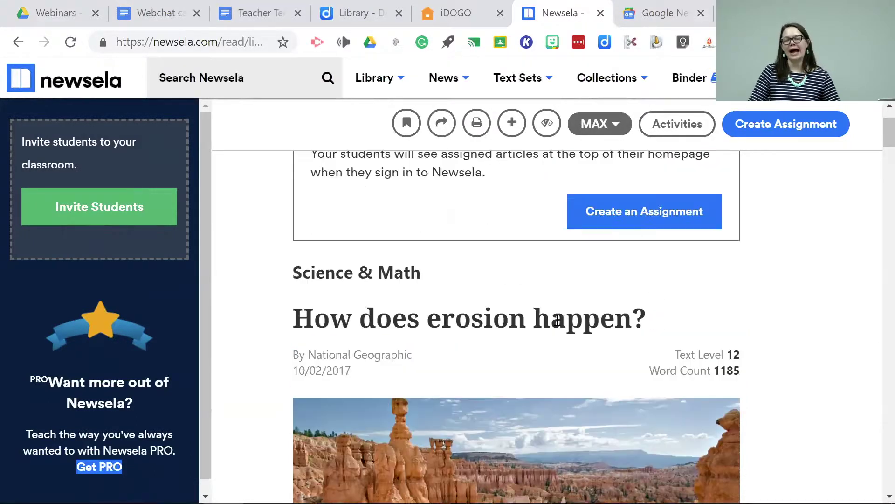
scroll(558, 324, "down", 2)
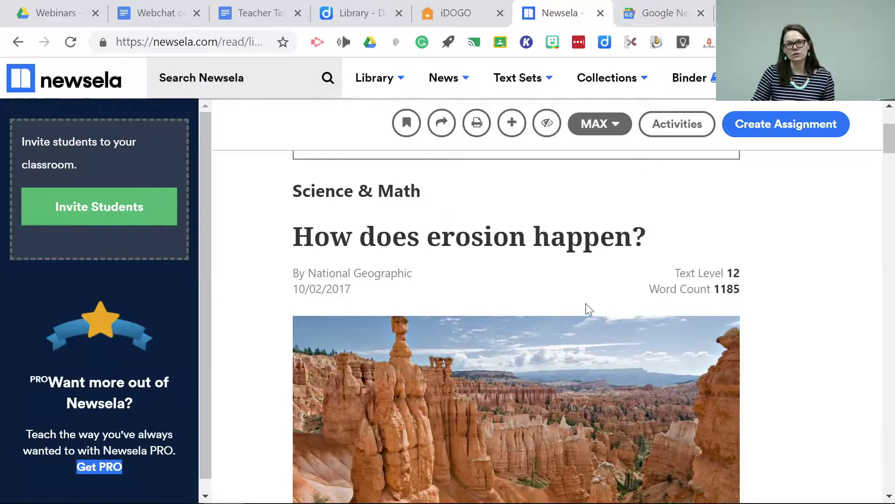
scroll(585, 309, "down", 2)
left_click(599, 124)
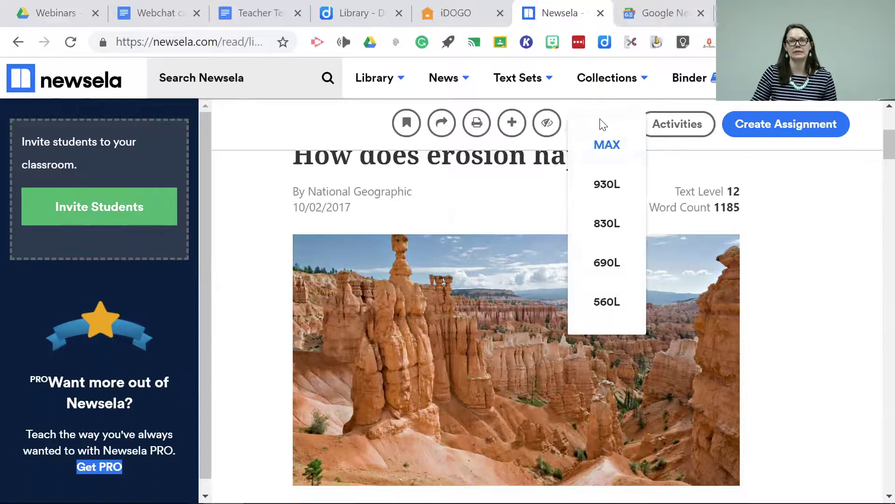
scroll(606, 320, "down", 15)
scroll(606, 320, "up", 8)
scroll(607, 320, "up", 8)
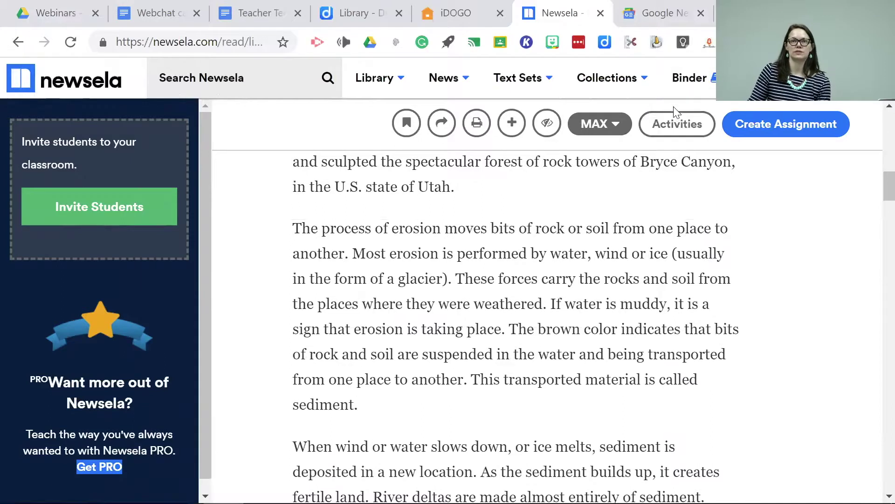
- Open the article's quiz activity and examine the first question and its answer choices
left_click(679, 134)
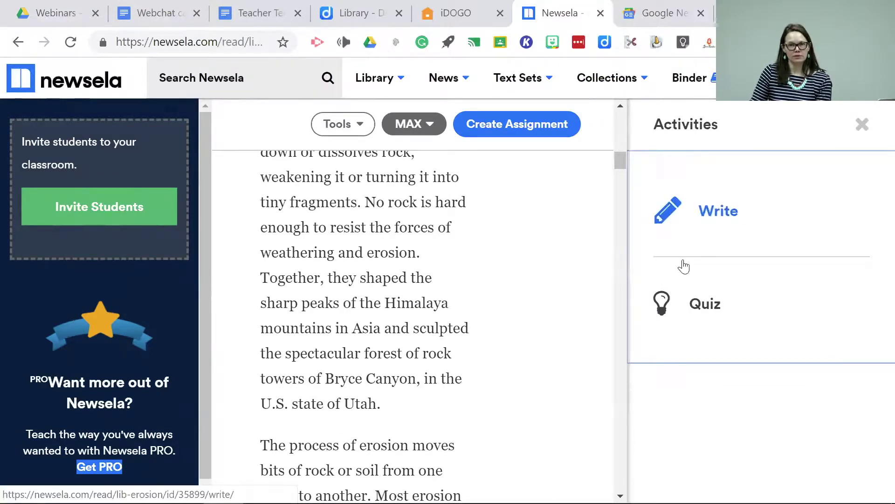
left_click(710, 306)
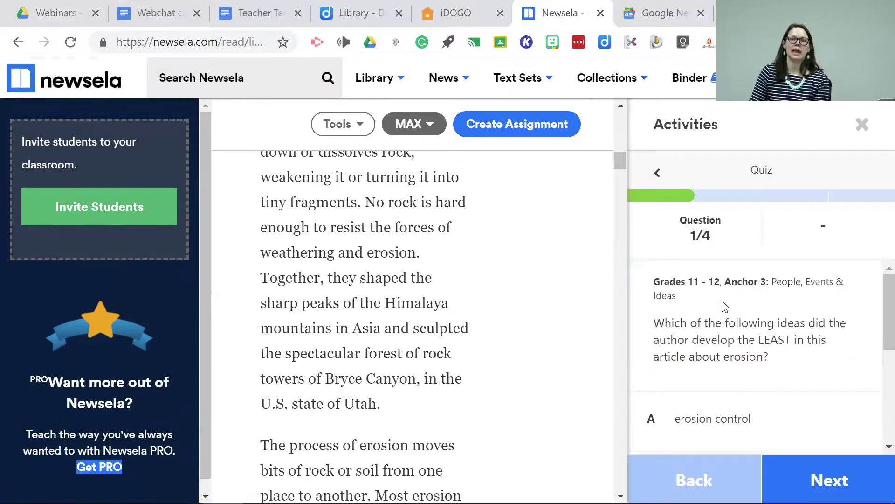
scroll(782, 359, "down", 5)
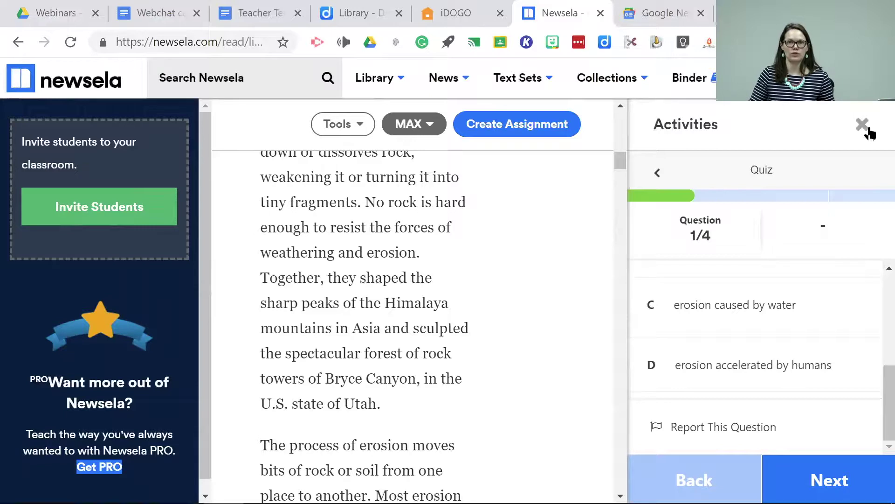
- Close the quiz activities and return to the headline of the erosion article
left_click(868, 130)
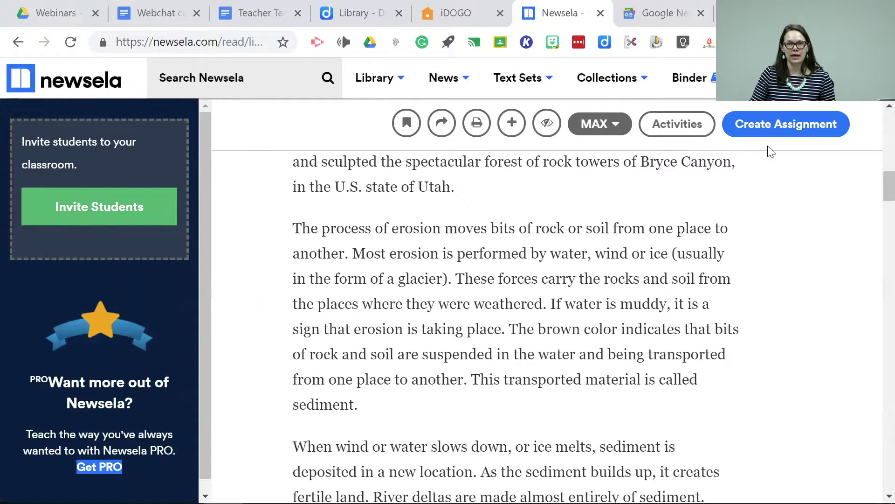
scroll(464, 187, "up", 5)
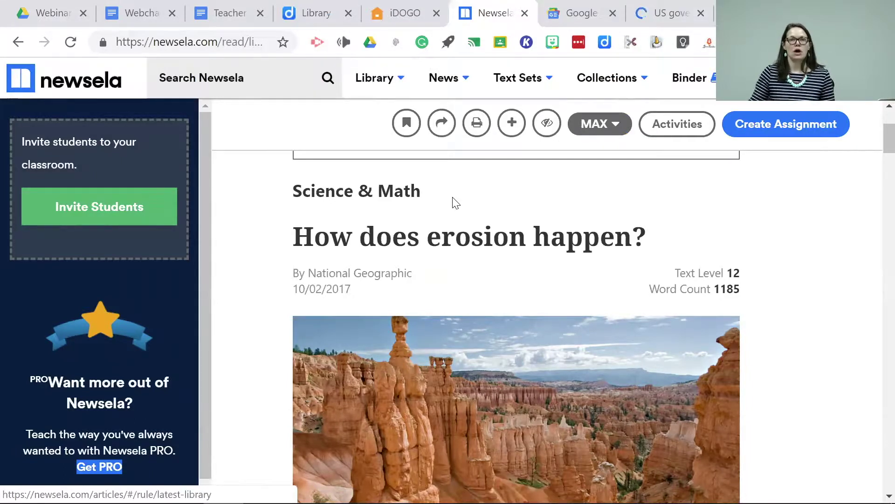
- Look up the Mercury Reader entry in the Teacher Tech Tools document and return to the Newsela erosion article
left_click(226, 14)
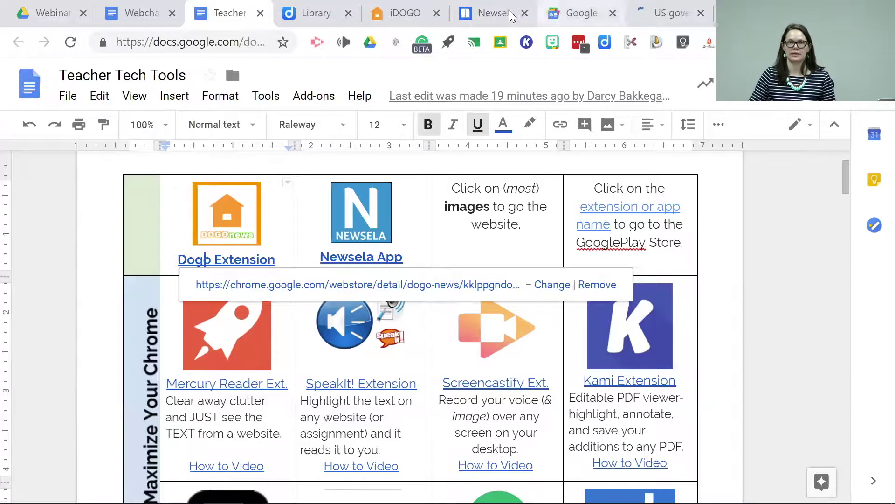
left_click(494, 14)
mouse_move(518, 78)
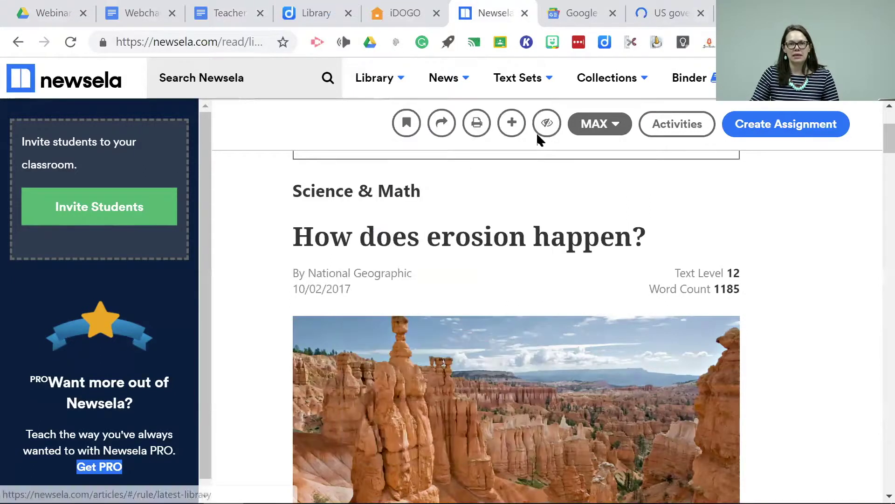
- Show the erosion article in Mercury Reader's clutter-free view and look through its text and images
left_click(449, 42)
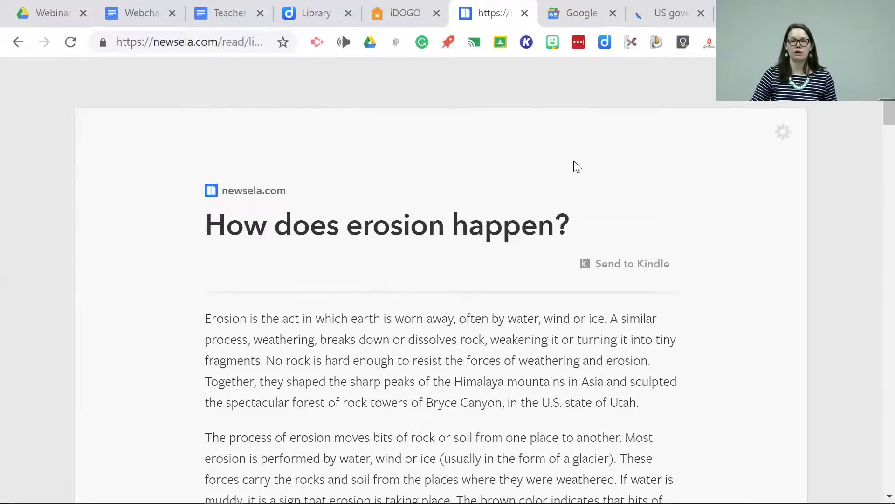
scroll(582, 172, "down", 8)
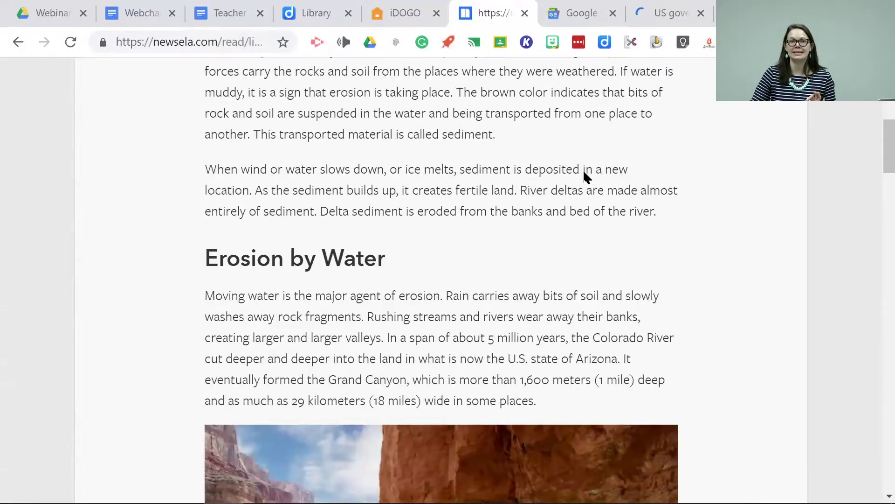
scroll(585, 177, "down", 5)
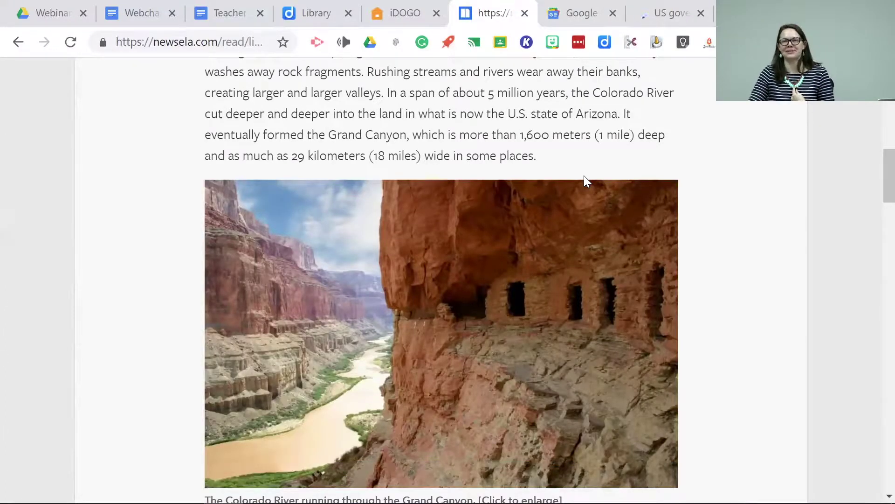
scroll(587, 172, "down", 7)
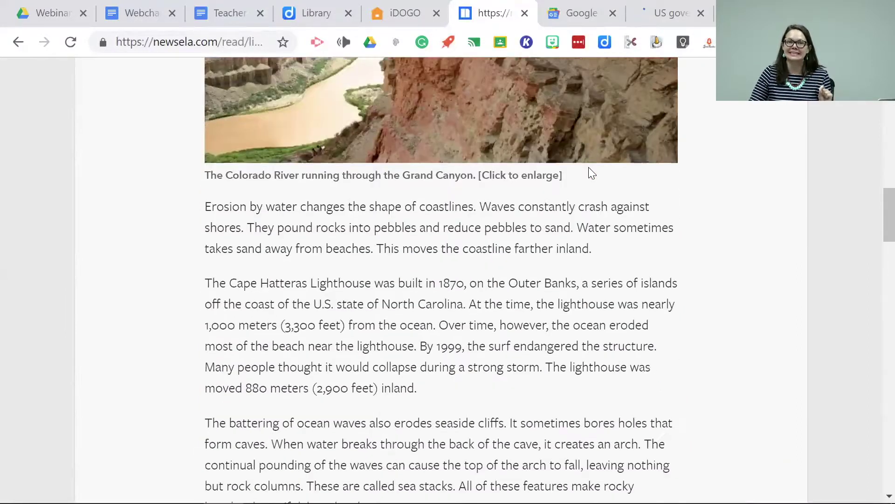
scroll(589, 172, "down", 3)
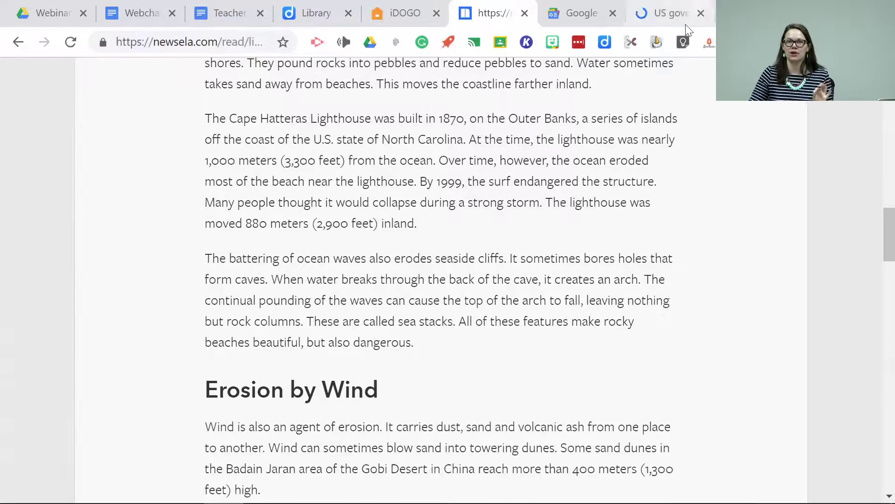
scroll(131, 63, "up", 3)
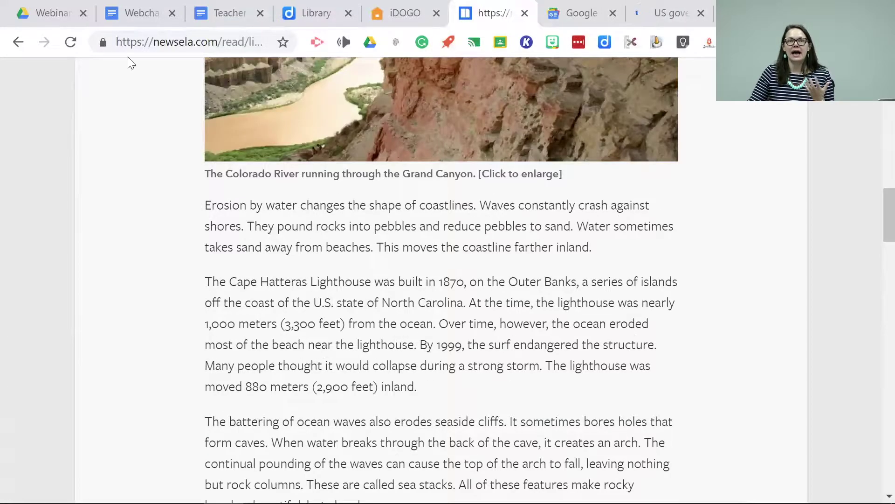
- Leave the clutter-free view of the erosion article and restore the original Newsela page
left_click(18, 42)
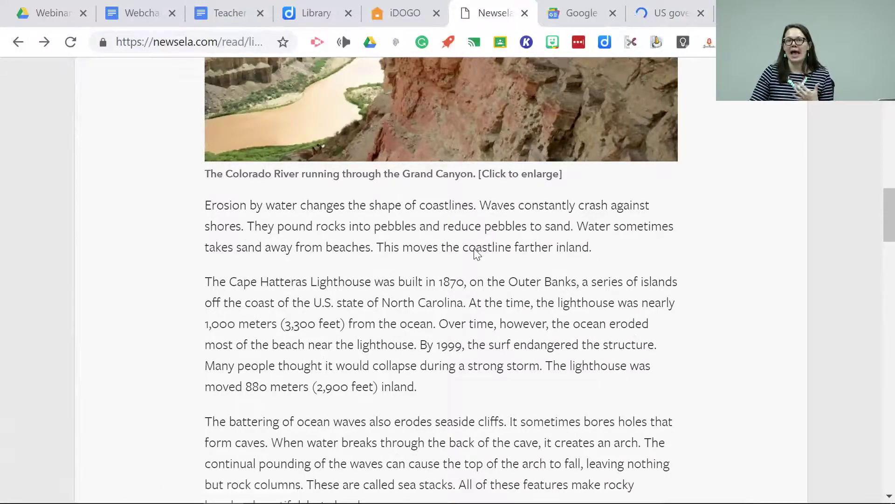
scroll(539, 235, "up", 10)
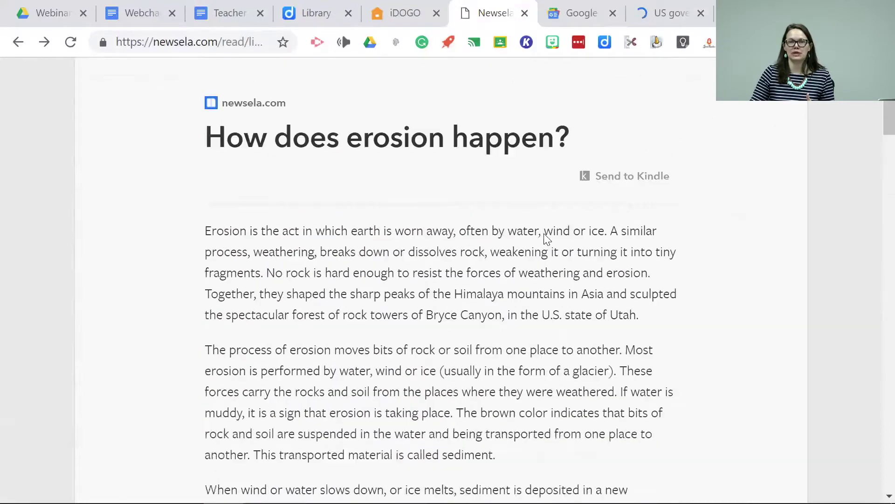
scroll(544, 234, "up", 3)
mouse_move(539, 62)
left_click(511, 83)
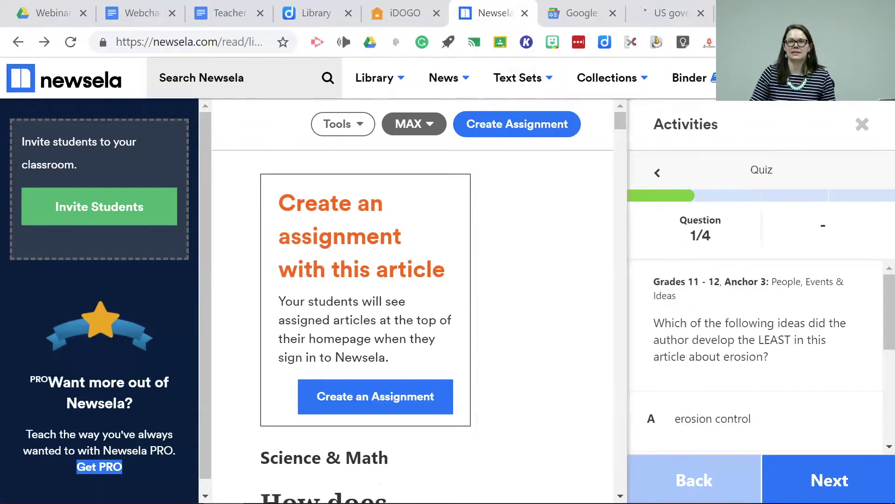
- Switch to the AccuWeather article on the US government climate change report and examine its ads and page layout
left_click(676, 11)
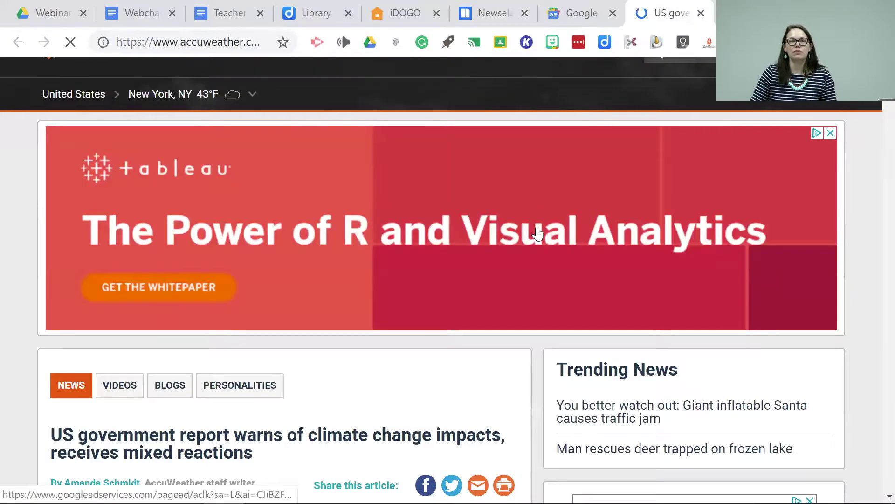
scroll(536, 233, "down", 8)
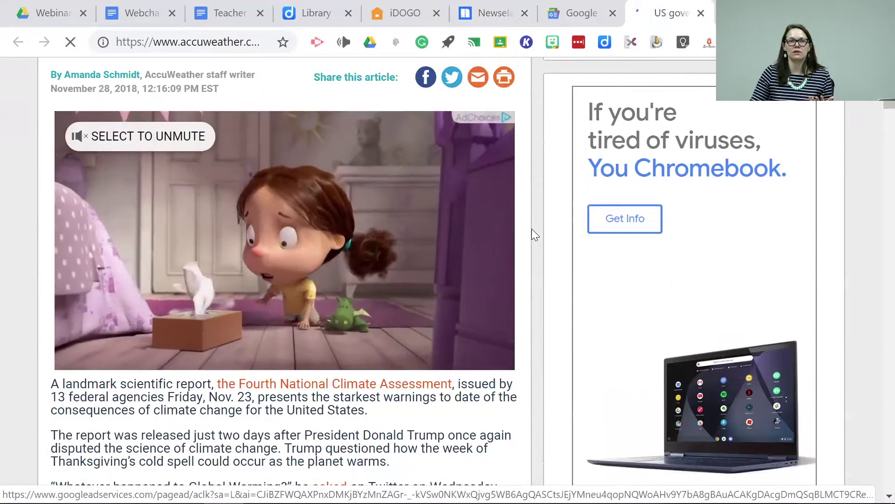
scroll(535, 233, "down", 10)
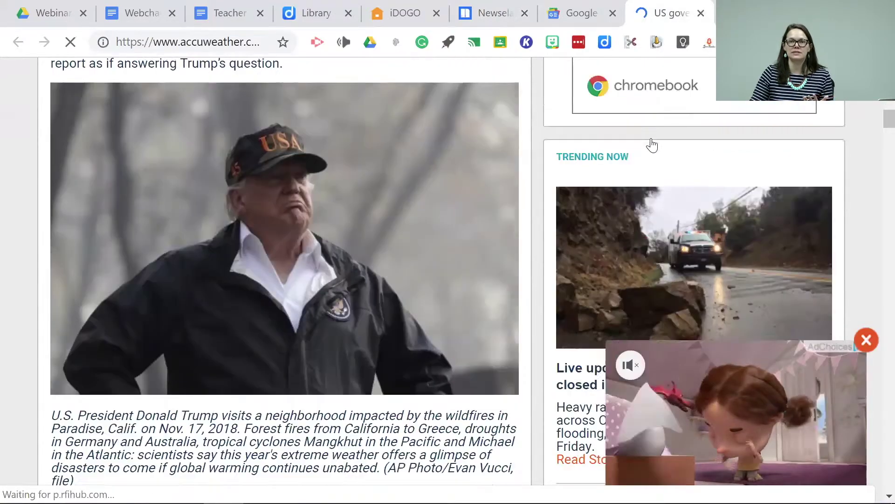
scroll(649, 139, "down", 8)
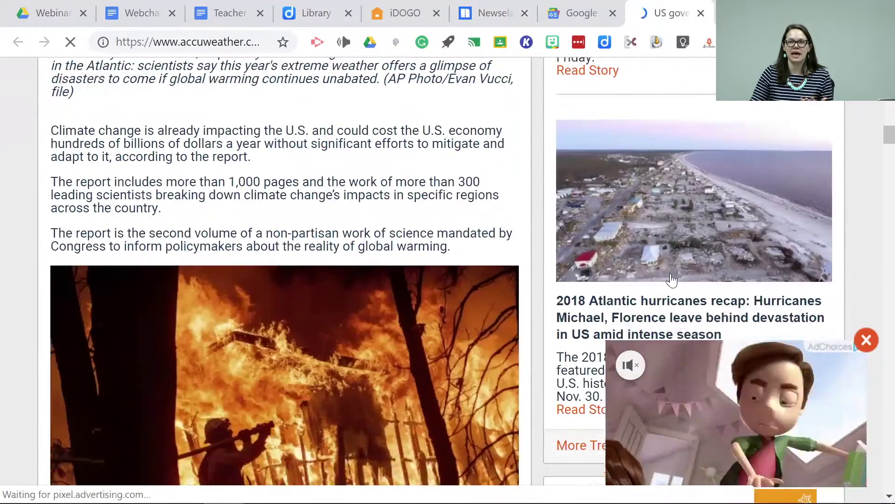
scroll(664, 265, "down", 1)
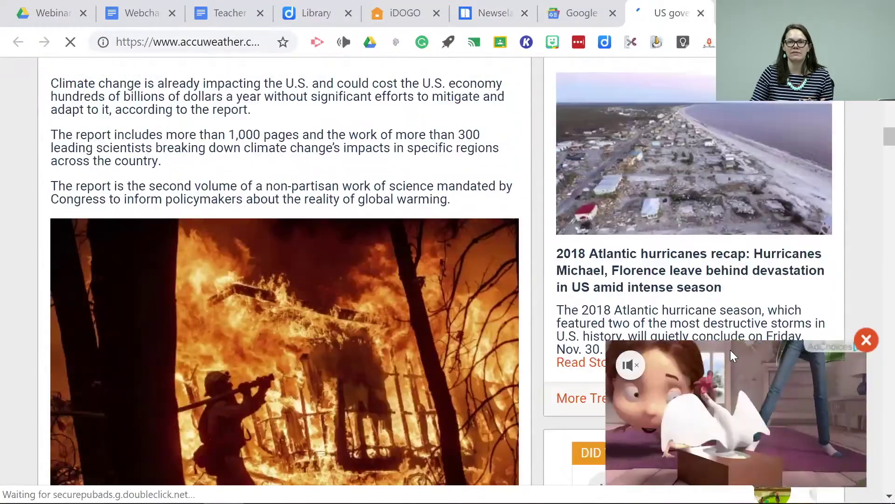
- Show the AccuWeather climate article in Mercury Reader and look through the text without ads
left_click(447, 43)
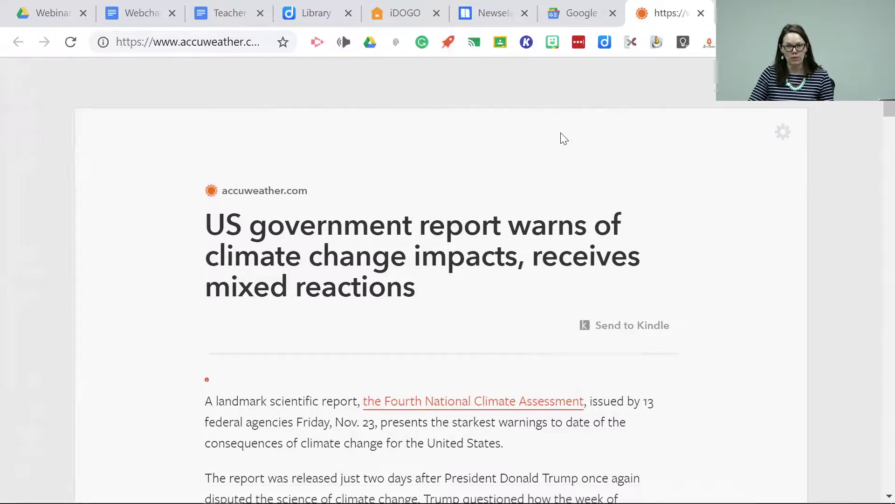
scroll(561, 133, "down", 2)
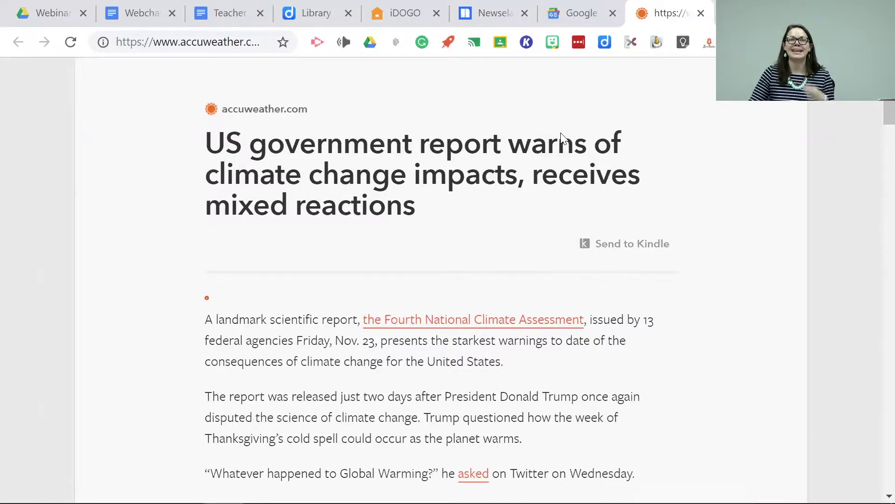
scroll(562, 138, "down", 4)
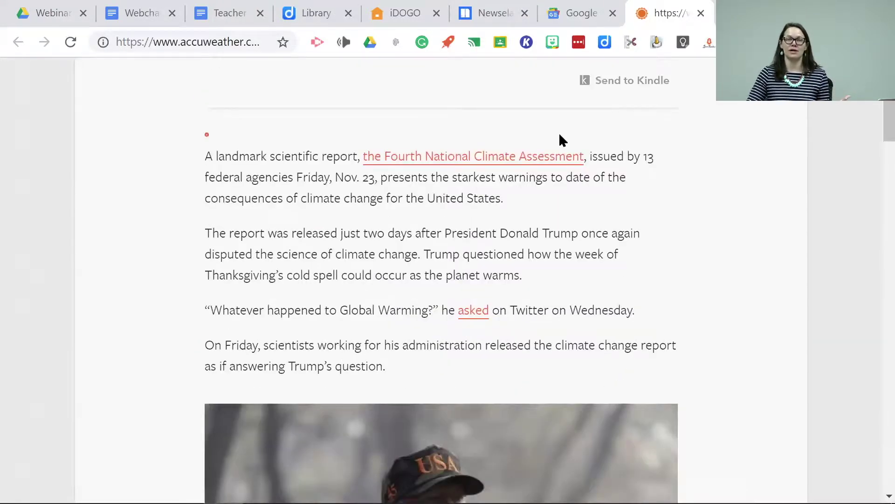
scroll(589, 154, "down", 8)
scroll(589, 154, "down", 10)
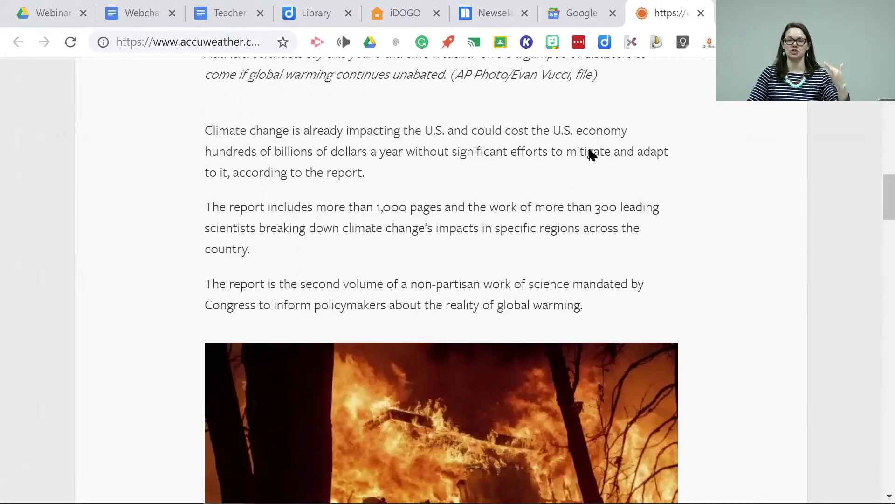
scroll(590, 154, "down", 19)
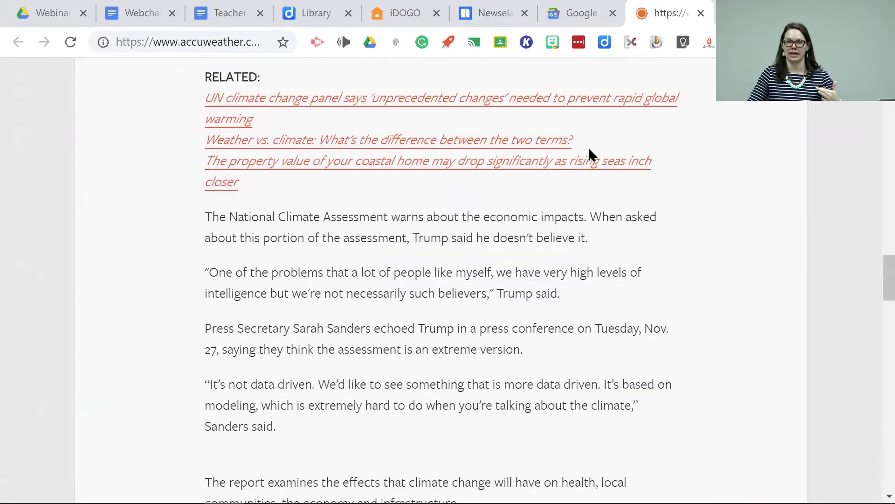
scroll(589, 154, "up", 20)
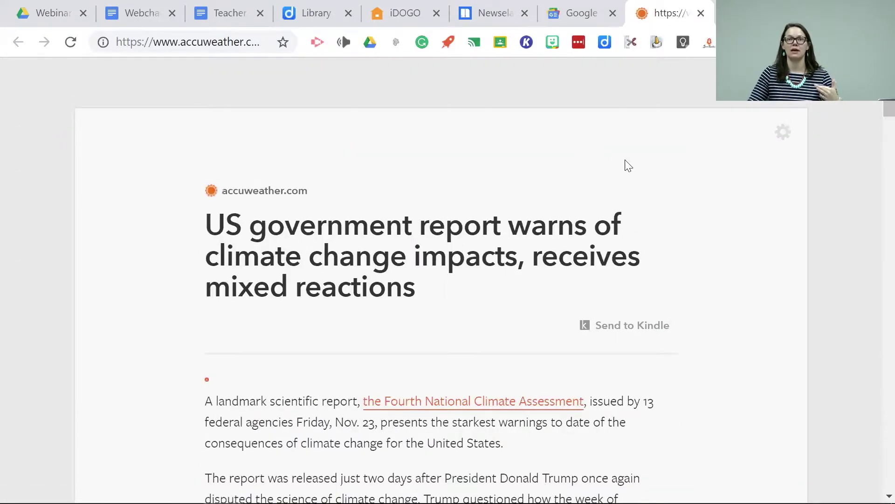
- Turn off the reader view and look through the original AccuWeather page, ending at the climate article's headline
left_click(434, 86)
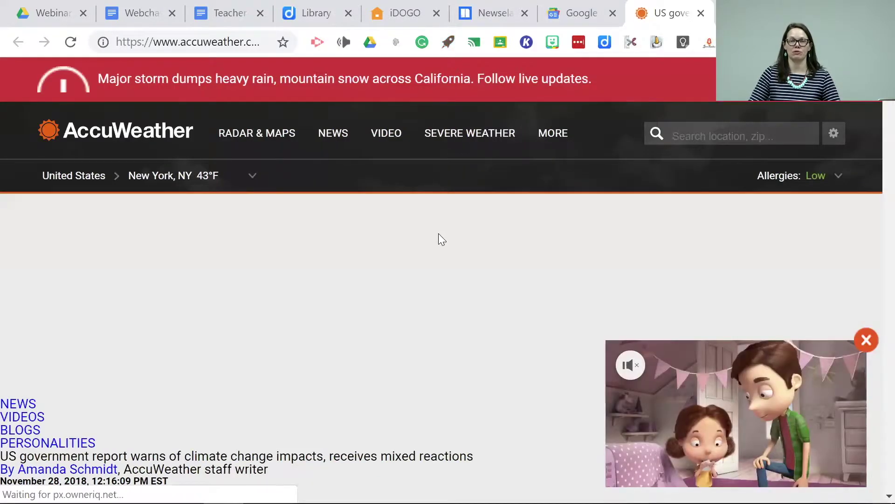
scroll(438, 235, "down", 12)
scroll(439, 239, "down", 14)
scroll(439, 236, "down", 5)
scroll(678, 217, "down", 5)
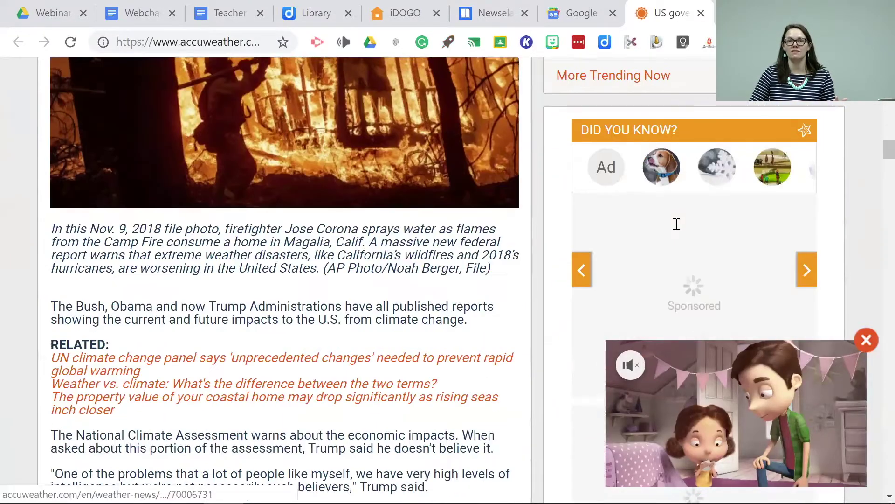
scroll(678, 226, "down", 7)
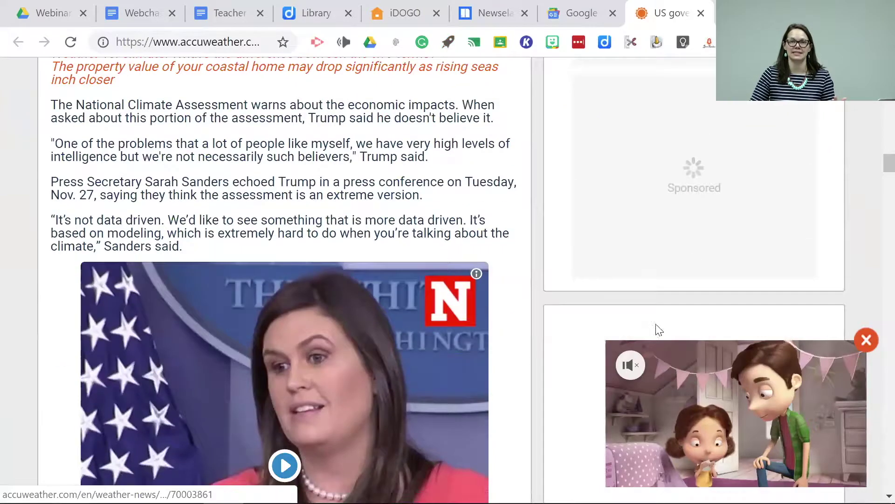
scroll(452, 308, "down", 10)
scroll(452, 307, "down", 5)
scroll(454, 305, "up", 20)
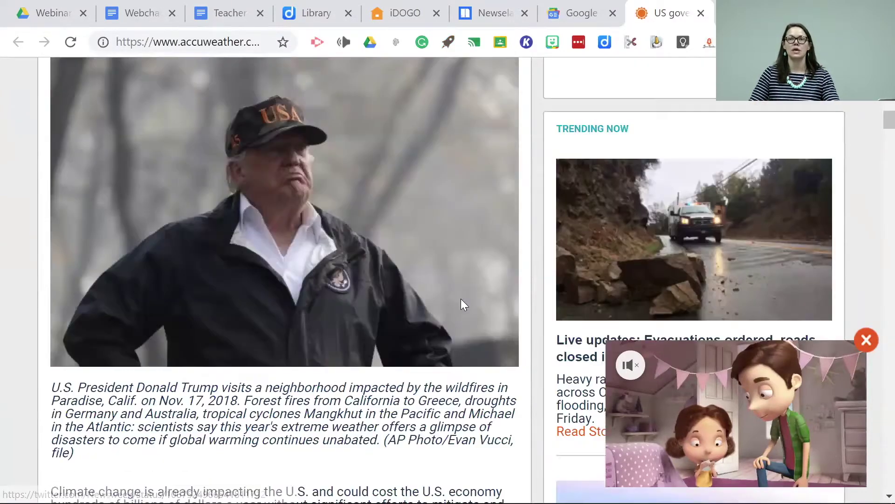
scroll(461, 299, "up", 15)
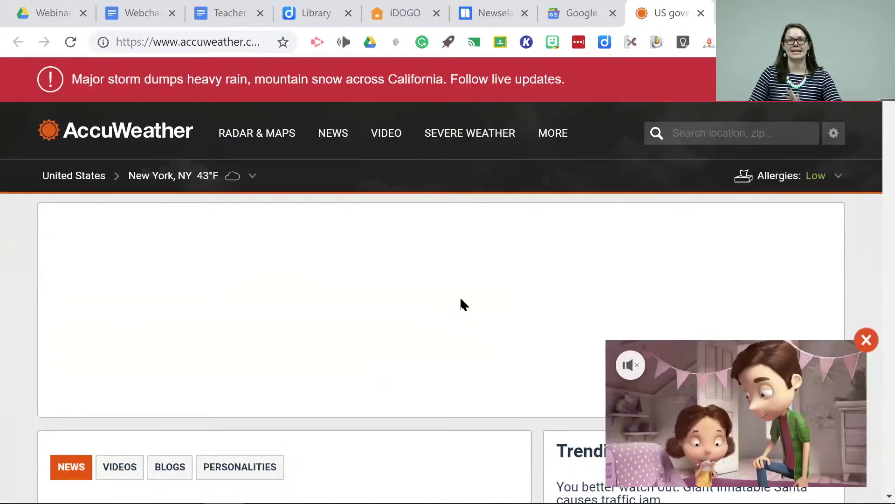
scroll(462, 304, "down", 3)
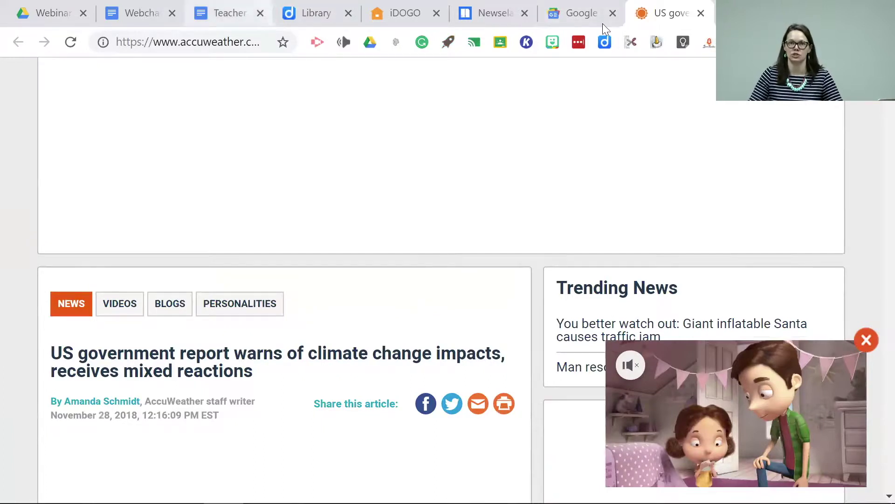
scroll(377, 152, "down", 3)
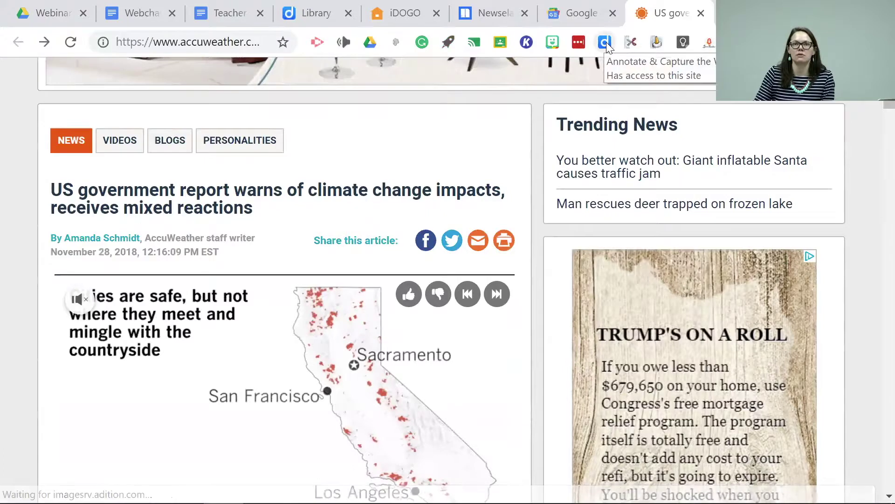
- Check the Diigo Web Collector entry in the Teacher Tech Tools document and open the AccuWeather climate article in Diigo's Read & Annotate view
left_click(227, 16)
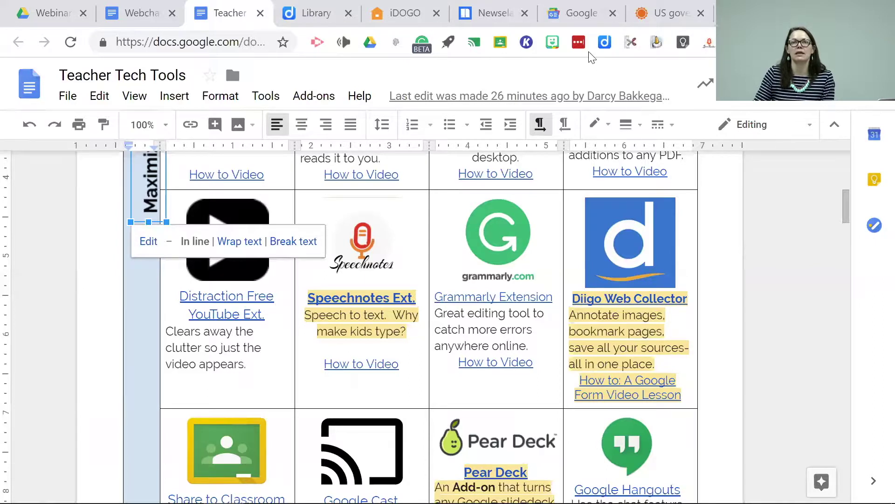
left_click(672, 14)
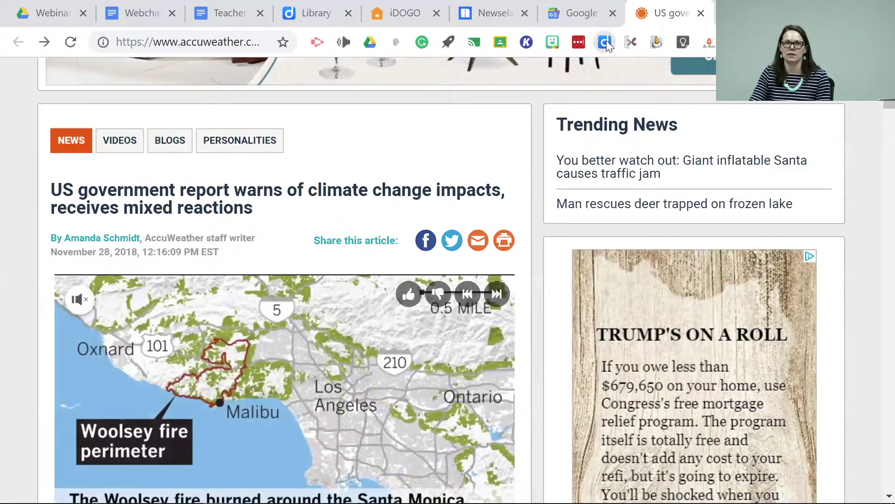
left_click(605, 42)
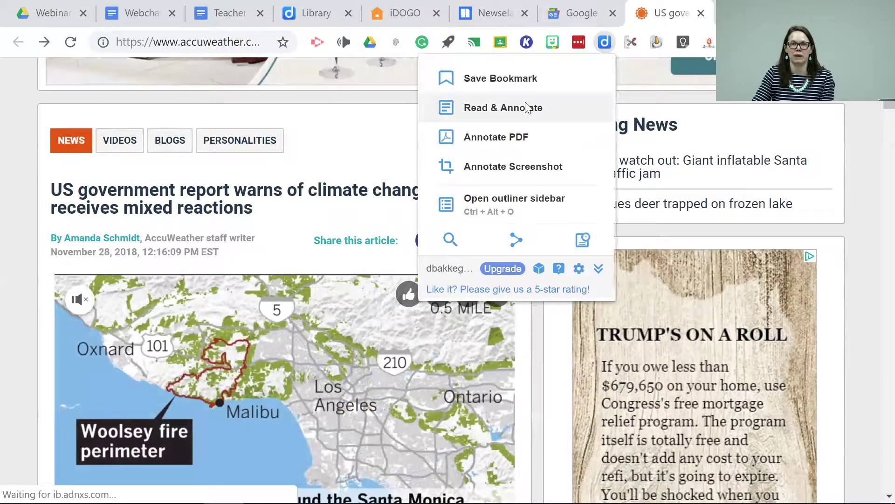
left_click(499, 110)
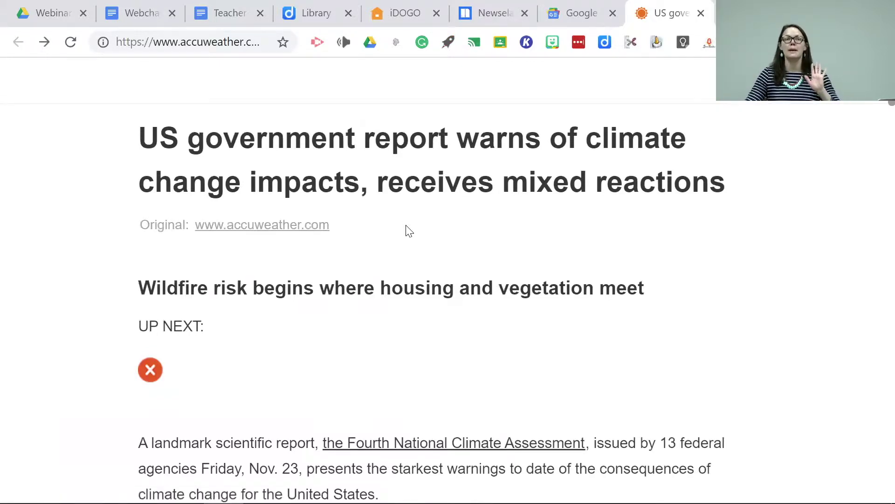
- Highlight the article's opening paragraph on the Fourth National Climate Assessment in yellow
scroll(407, 232, "down", 5)
scroll(568, 172, "down", 2)
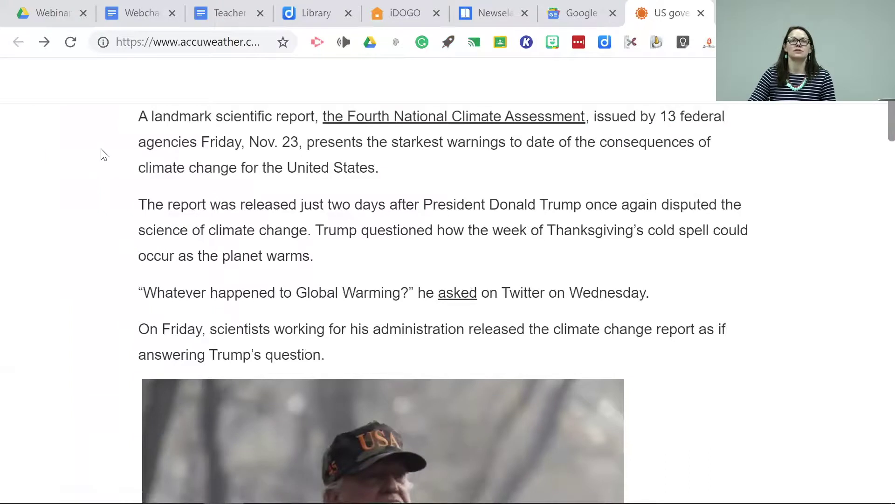
mouse_move(138, 115)
left_mouse_down()
mouse_move(299, 118)
mouse_move(390, 169)
left_mouse_up()
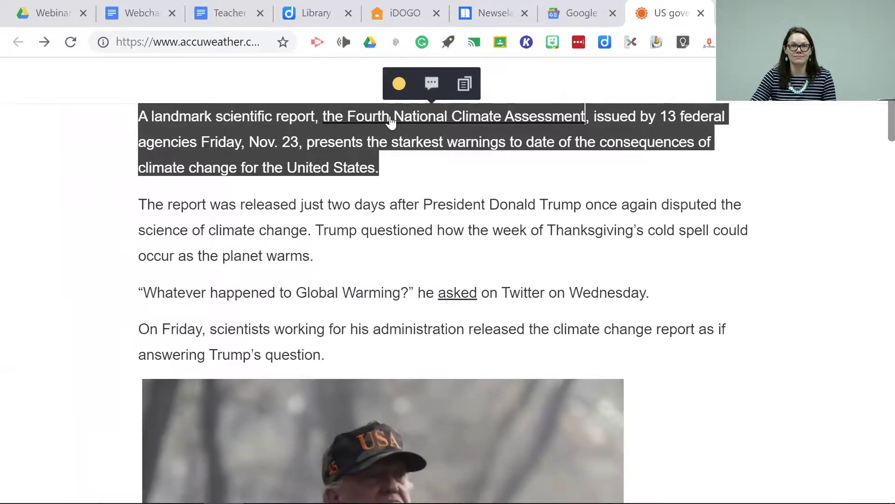
left_click(398, 83)
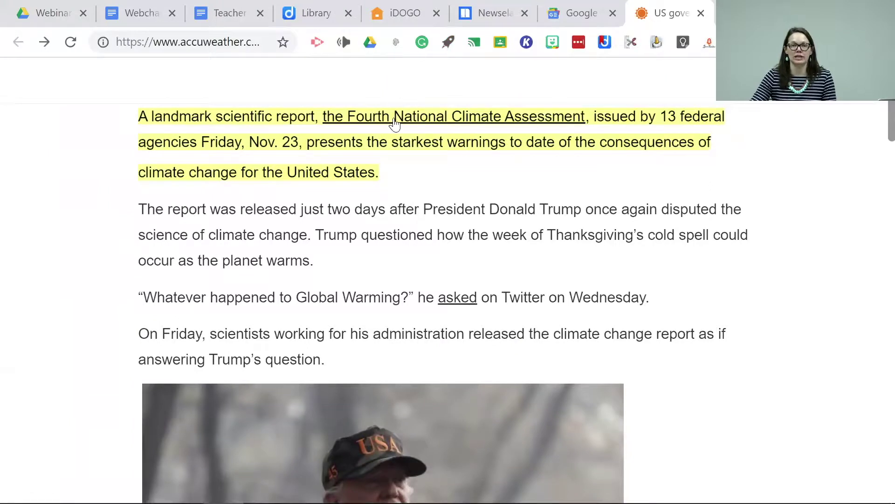
- Highlight the paragraph beginning "On Friday, scientists working for his administration" in green
scroll(386, 202, "down", 2)
left_click_drag(130, 254, 336, 276)
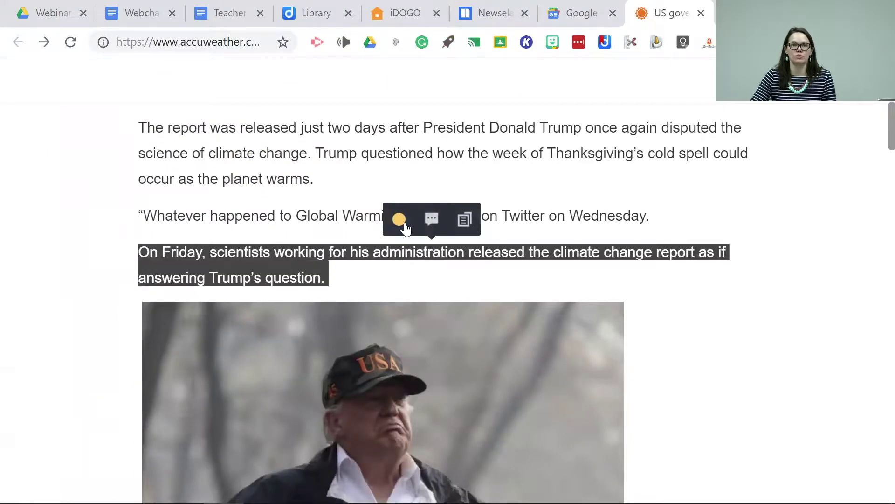
mouse_move(401, 222)
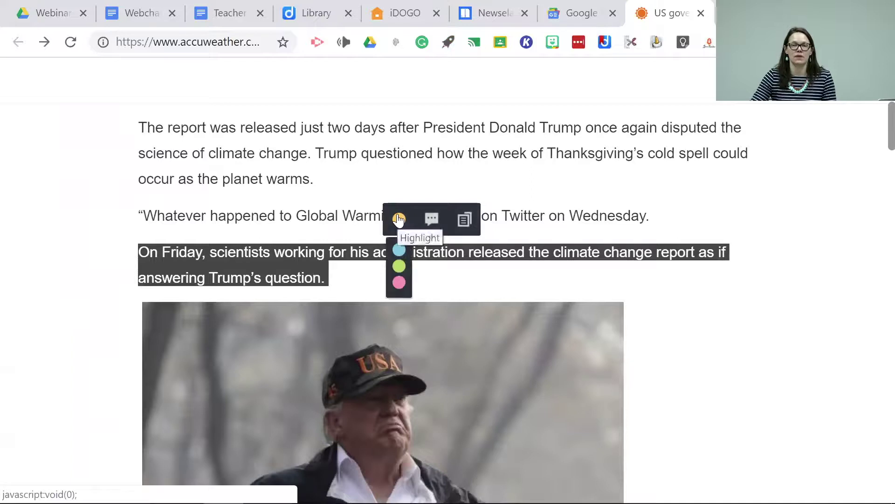
left_click(399, 269)
- Highlight the paragraph "Climate change is already impacting the U.S." and attach the private comment "This will be great for point 1"
scroll(447, 251, "down", 5)
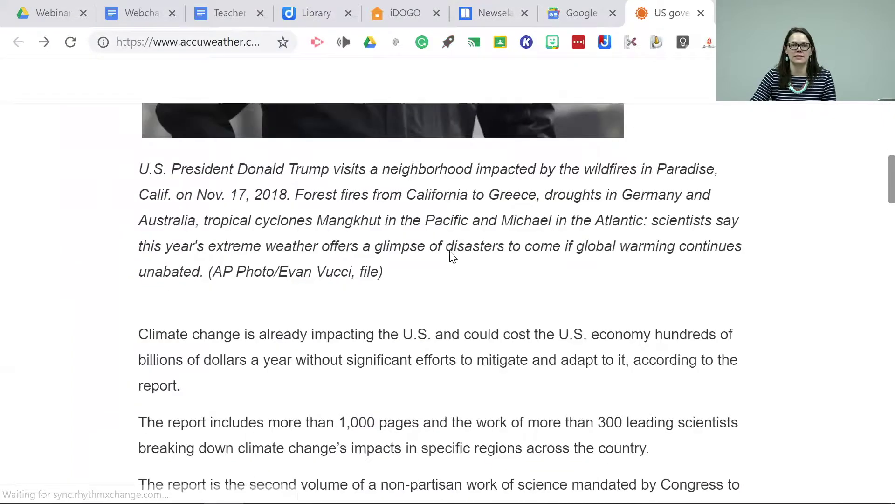
left_click_drag(138, 334, 235, 383)
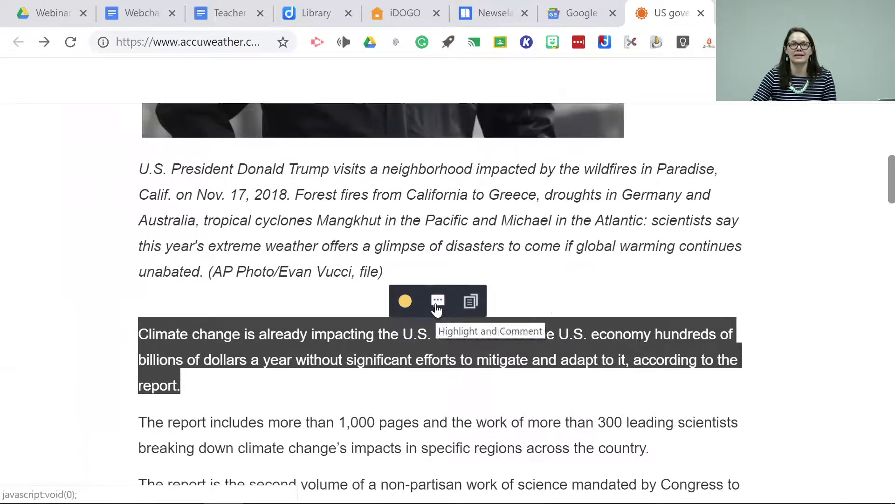
left_click(437, 302)
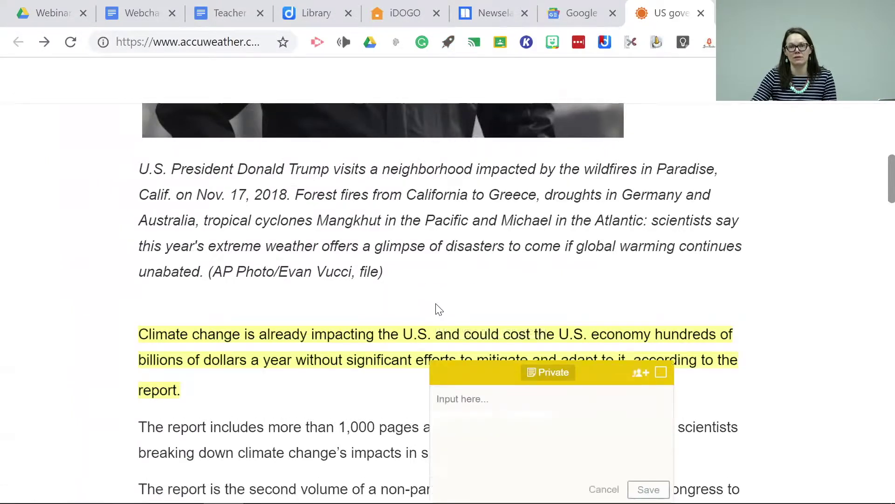
scroll(462, 317, "down", 2)
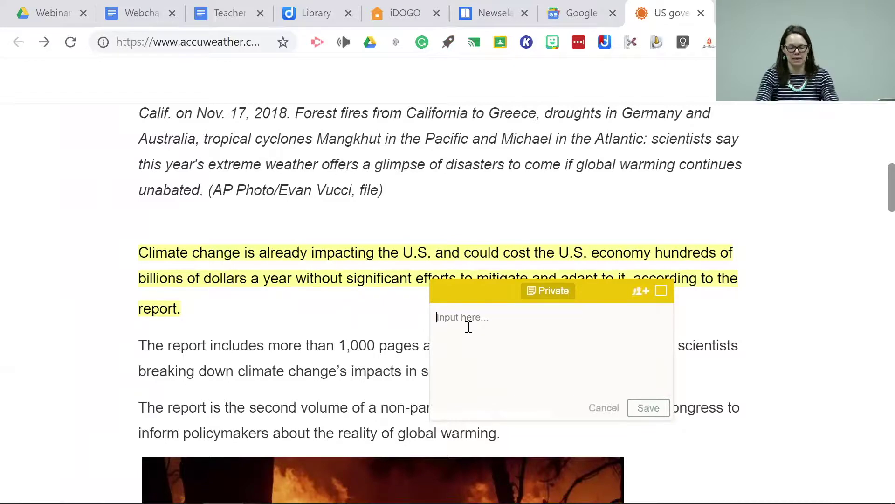
type("This")
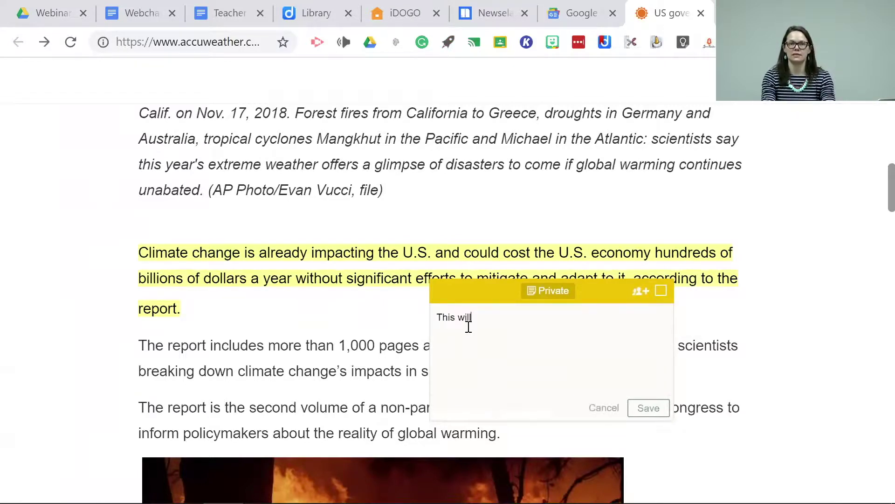
type(" will be great for point 1")
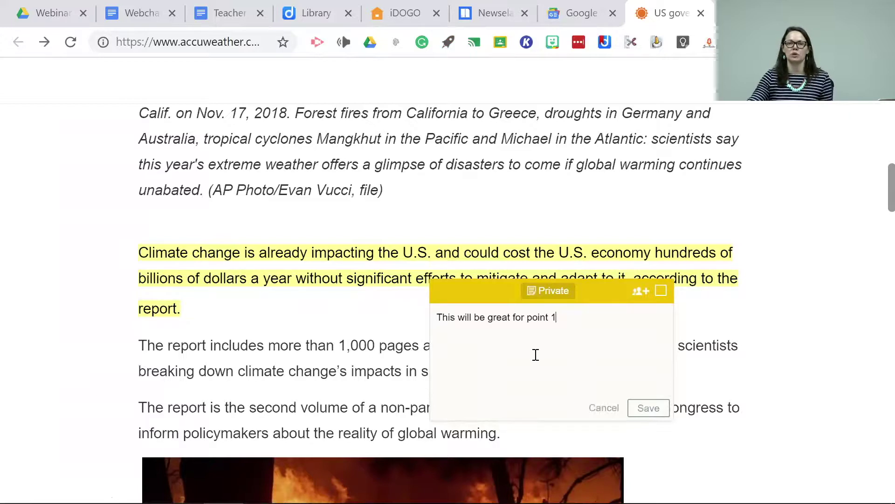
left_click(660, 407)
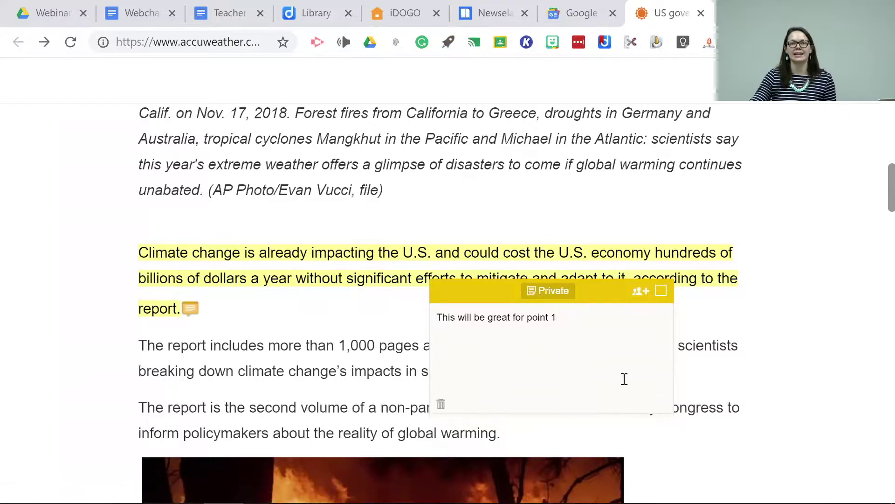
left_click(350, 325)
- Look through the rest of the climate article and review its Annotations list
scroll(456, 318, "down", 10)
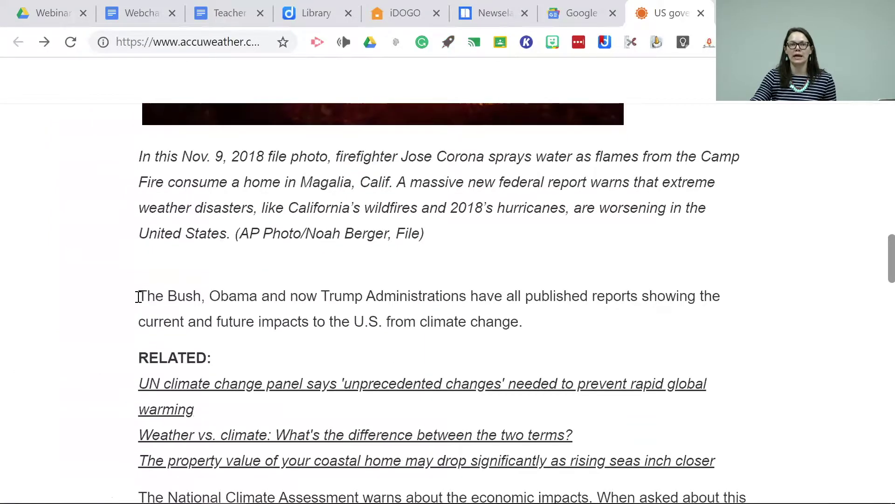
mouse_move(136, 301)
left_mouse_down()
mouse_move(659, 353)
mouse_move(645, 338)
left_mouse_up()
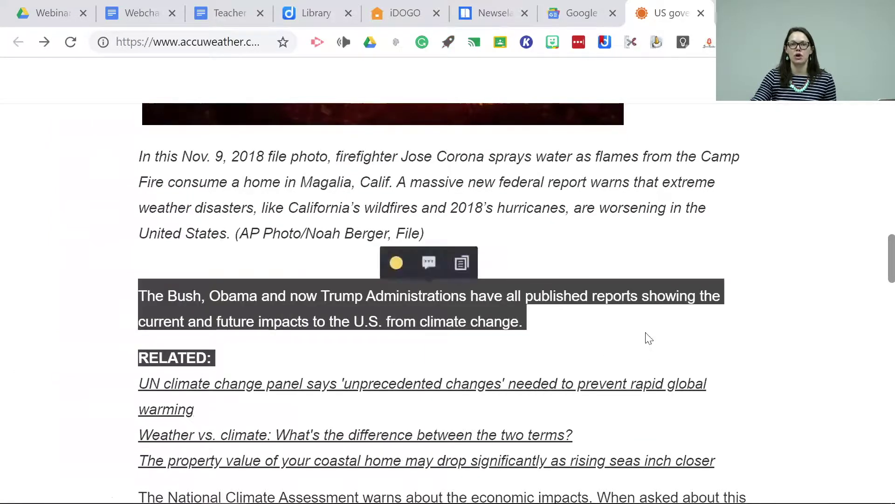
scroll(475, 353, "down", 3)
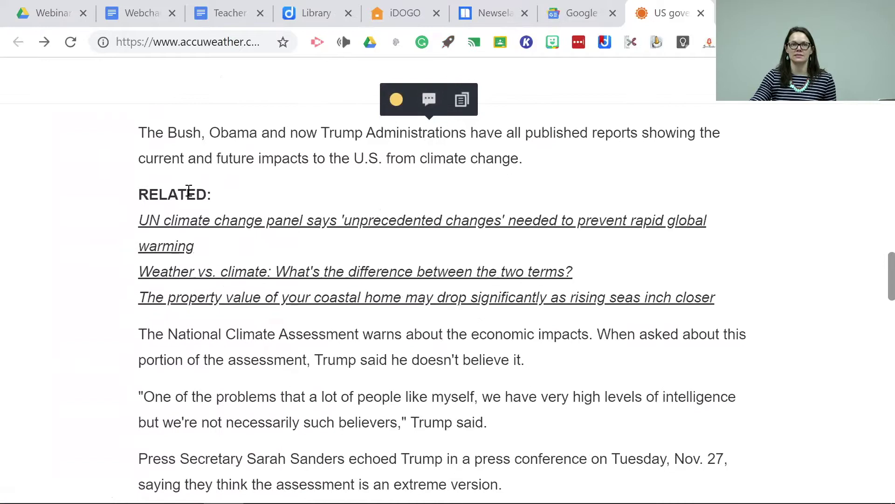
scroll(444, 328, "down", 19)
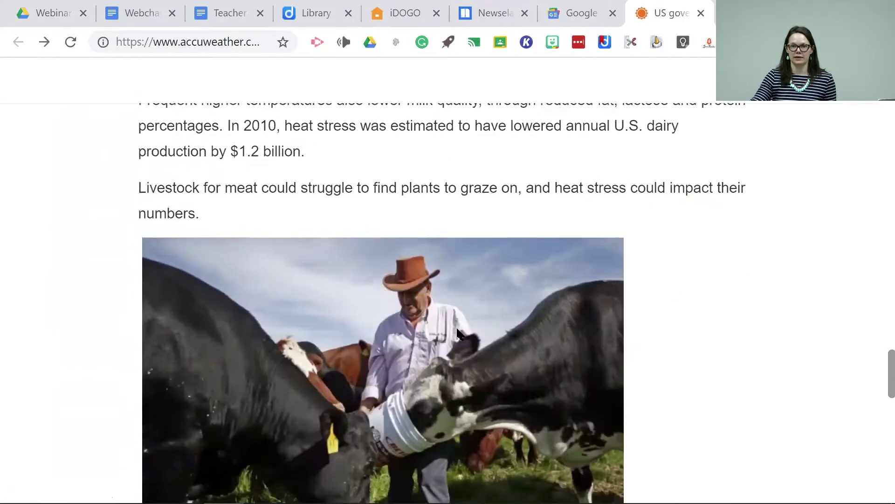
scroll(645, 244, "up", 3)
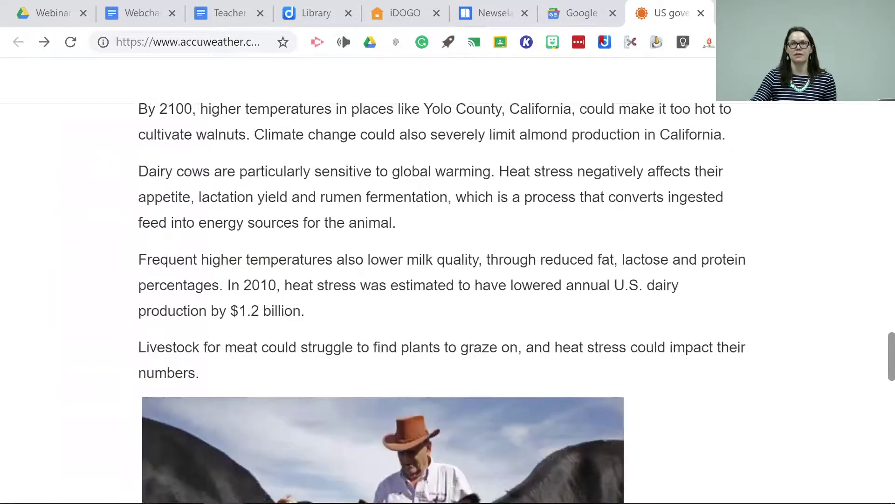
scroll(646, 244, "up", 6)
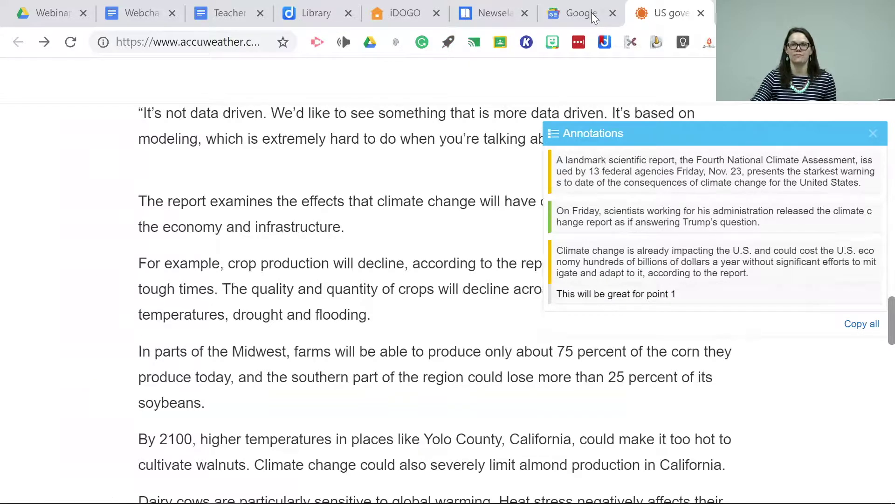
- Switch to the Diigo library, close the open climate article and reopen it from its library entry
left_click(317, 13)
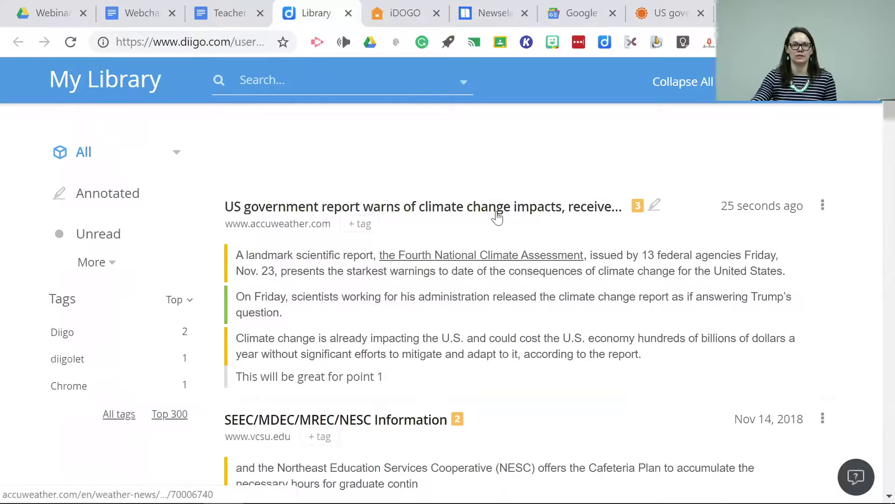
left_click(701, 13)
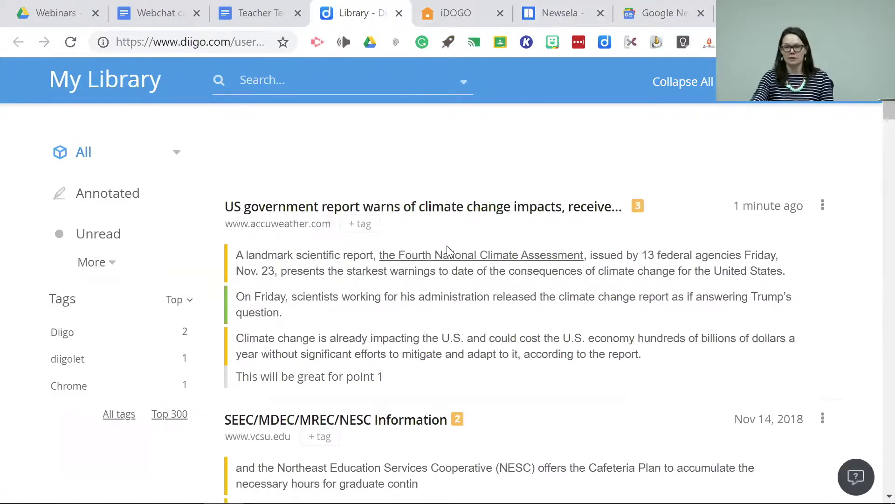
left_click(449, 207)
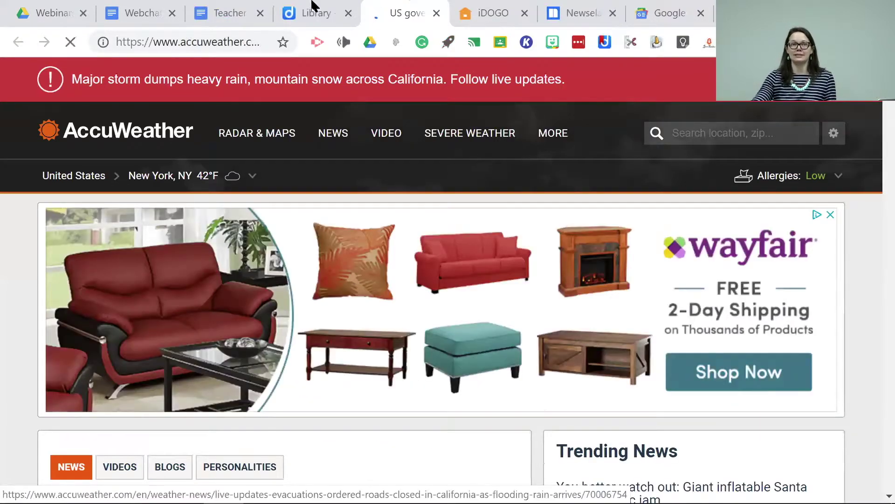
left_click(308, 9)
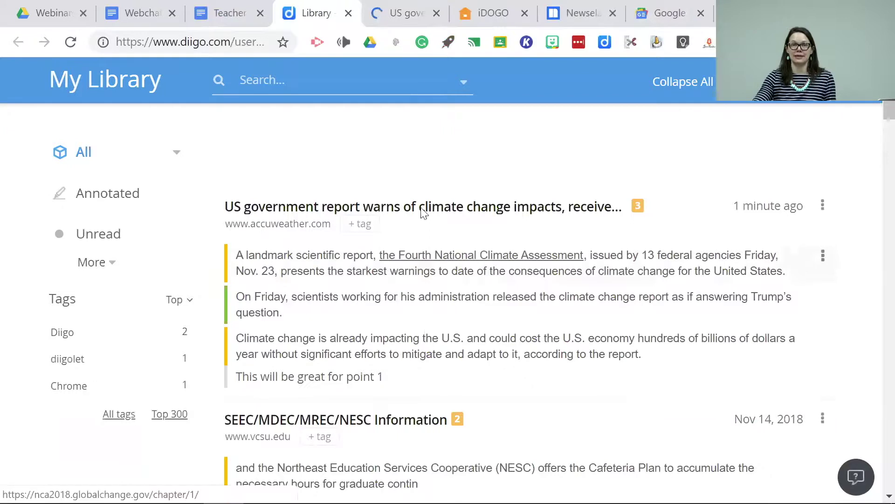
left_click(411, 17)
scroll(426, 252, "down", 5)
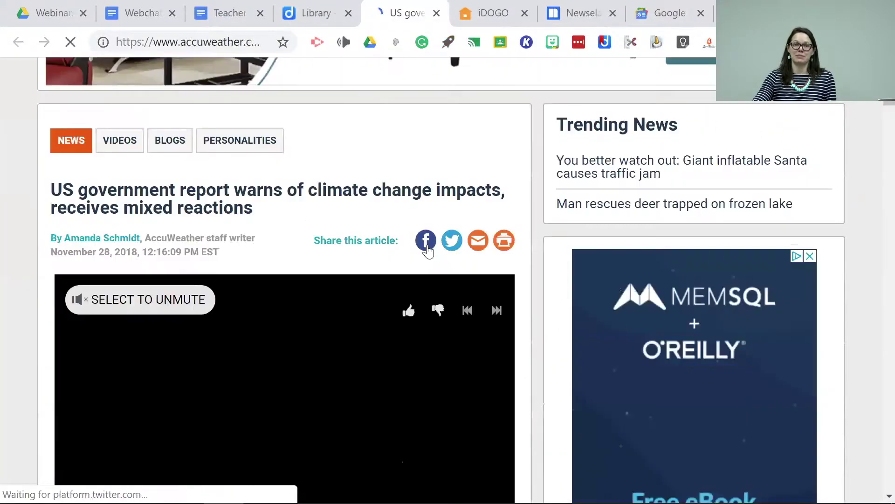
- Show the reopened AccuWeather climate article in Diigo's Read & Annotate view
left_click(604, 42)
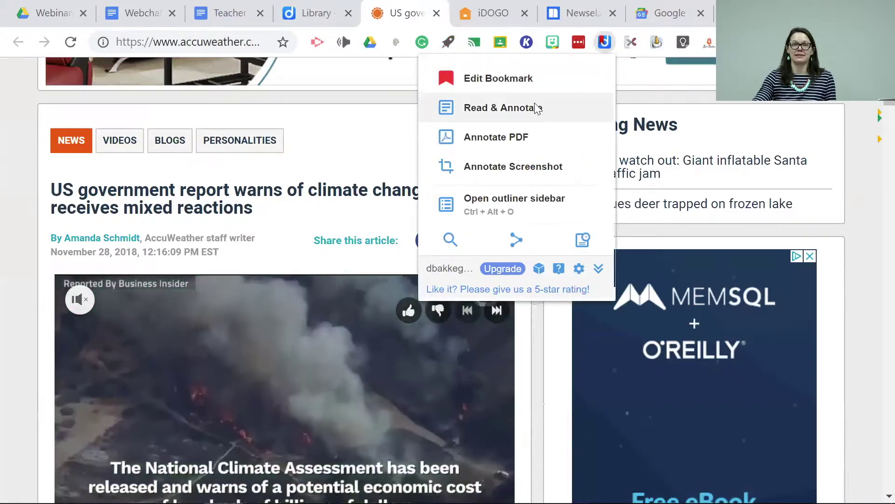
left_click(536, 106)
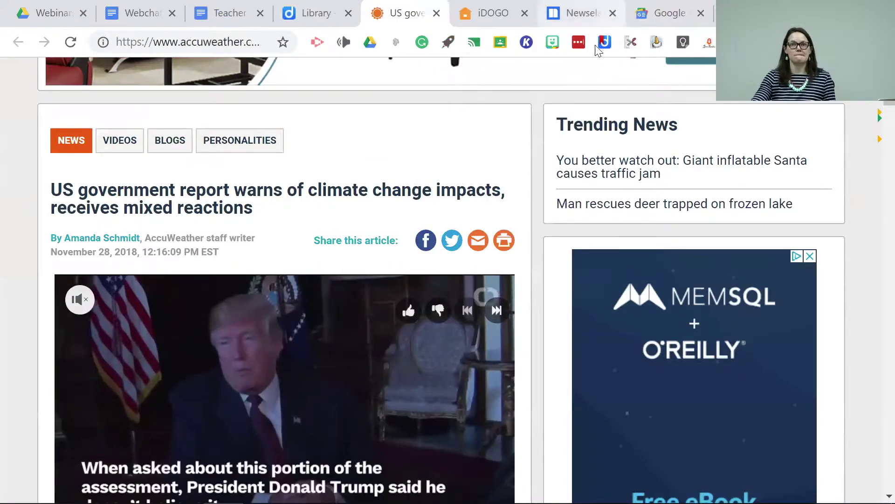
left_click(605, 42)
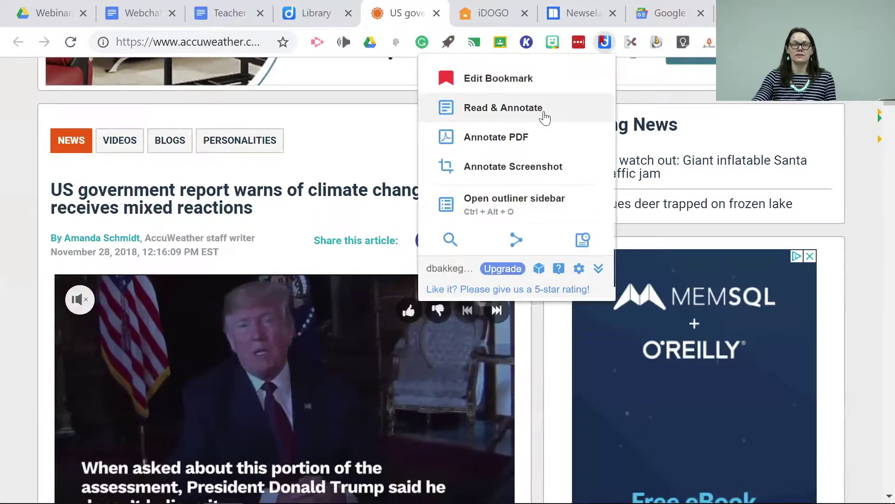
left_click(544, 119)
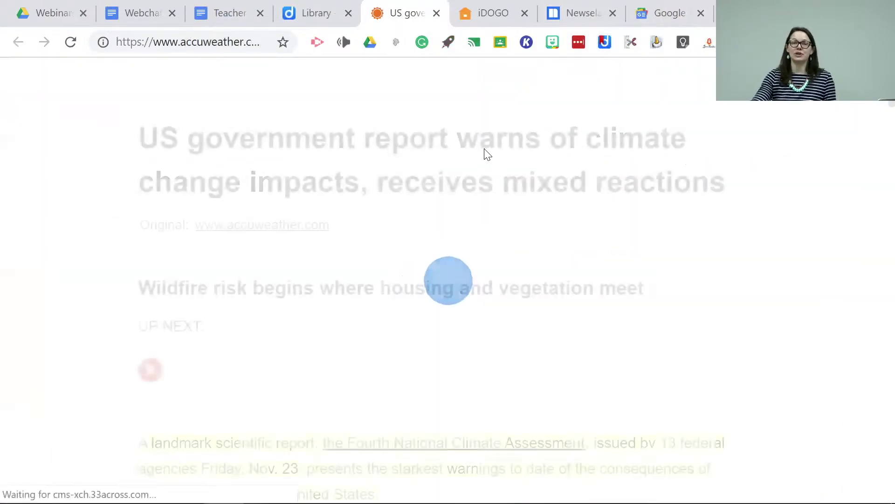
- Look through the reopened article to check its saved yellow and green highlights
scroll(578, 192, "down", 5)
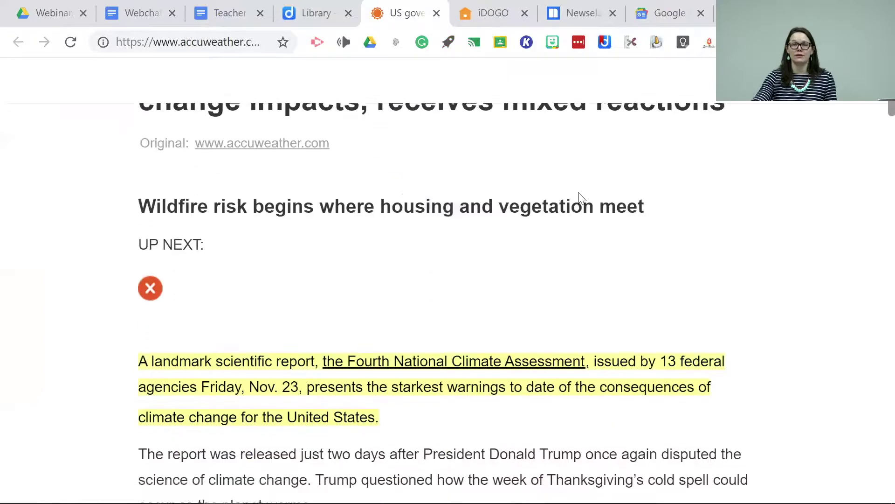
scroll(591, 215, "down", 2)
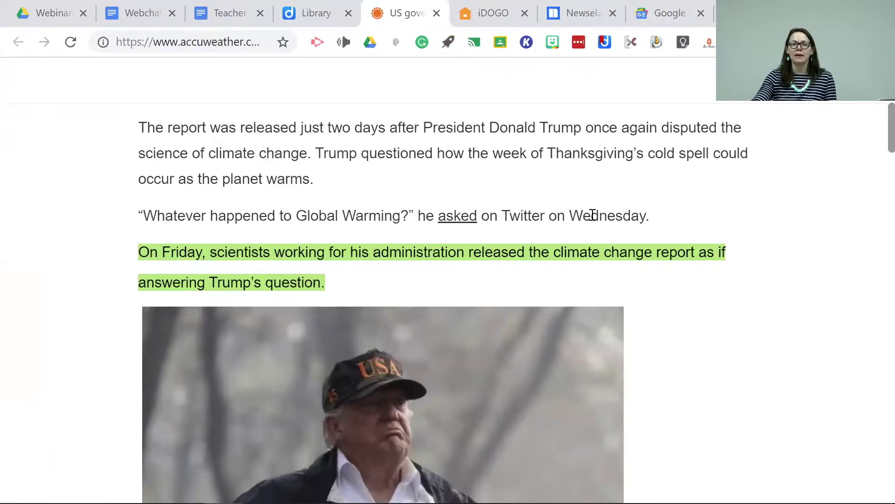
scroll(591, 214, "down", 14)
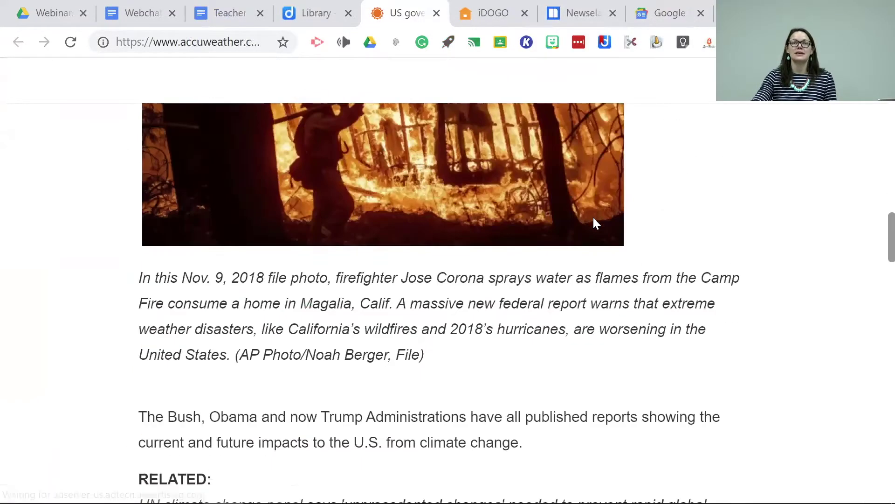
scroll(594, 219, "down", 13)
scroll(594, 219, "up", 13)
scroll(593, 217, "up", 20)
scroll(593, 217, "down", 3)
scroll(576, 220, "down", 3)
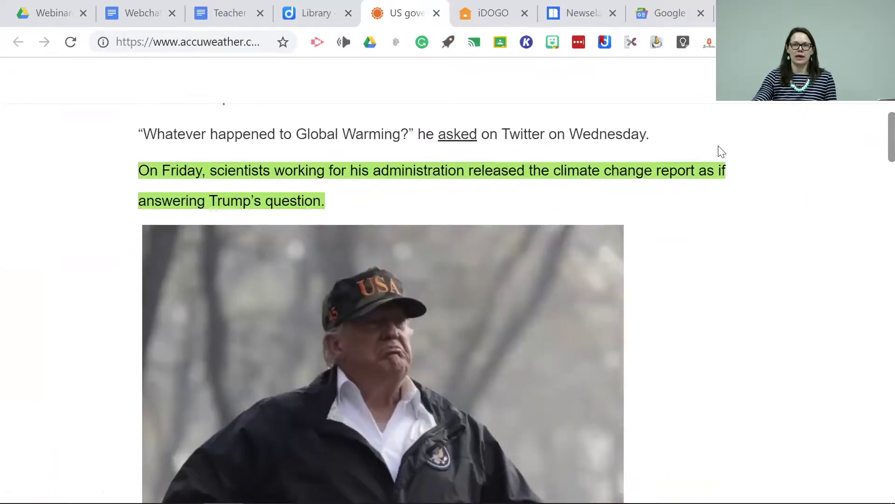
- Return to the Diigo library and view the climate article's Share to Group dialog, closing it without sharing
left_click(343, 41)
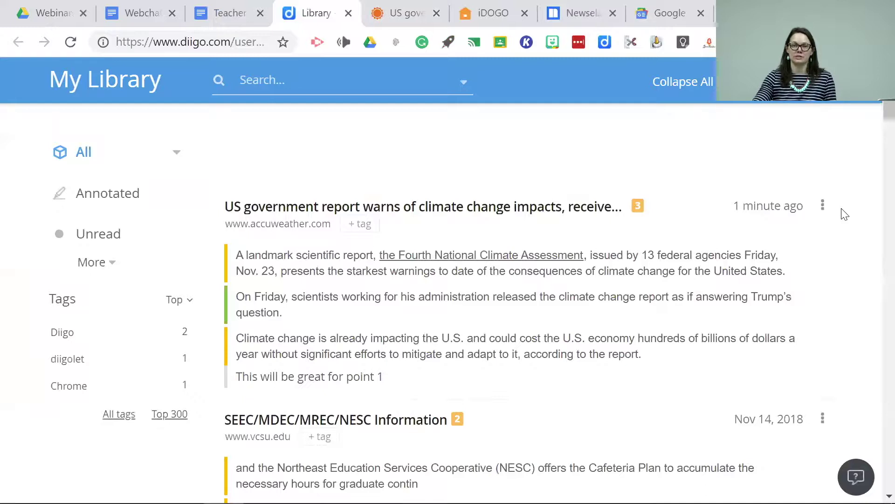
left_click(822, 205)
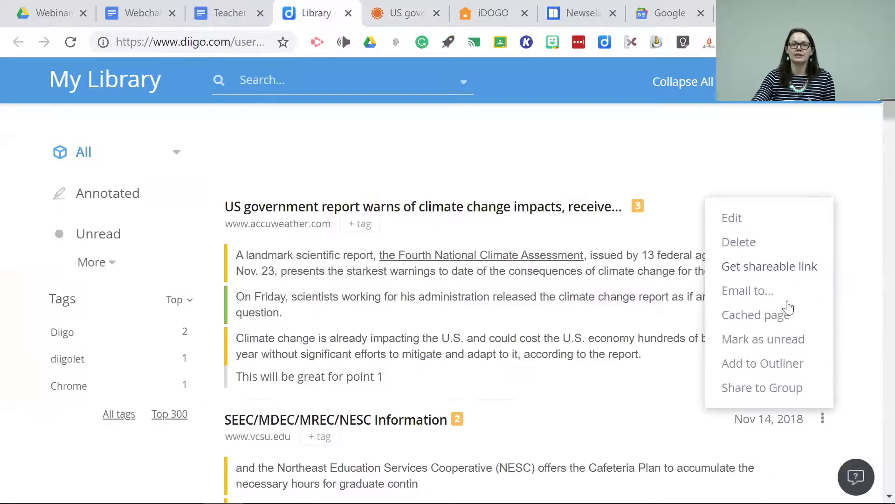
left_click(783, 387)
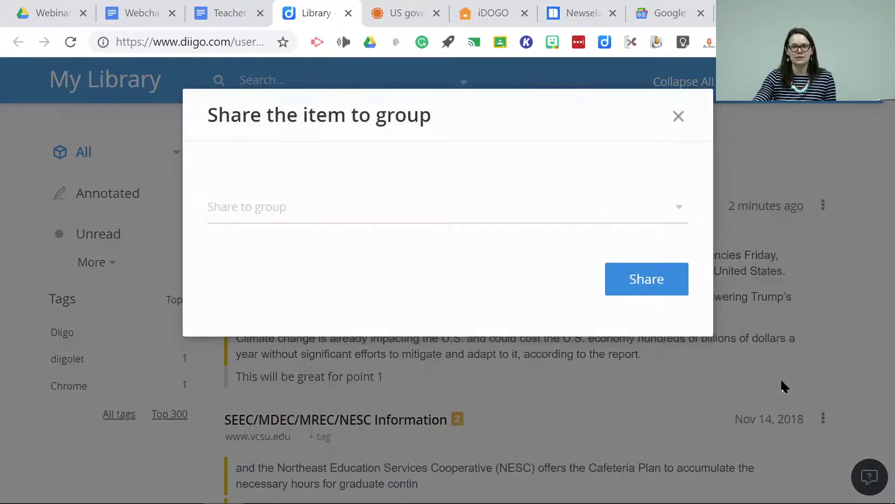
left_click(679, 115)
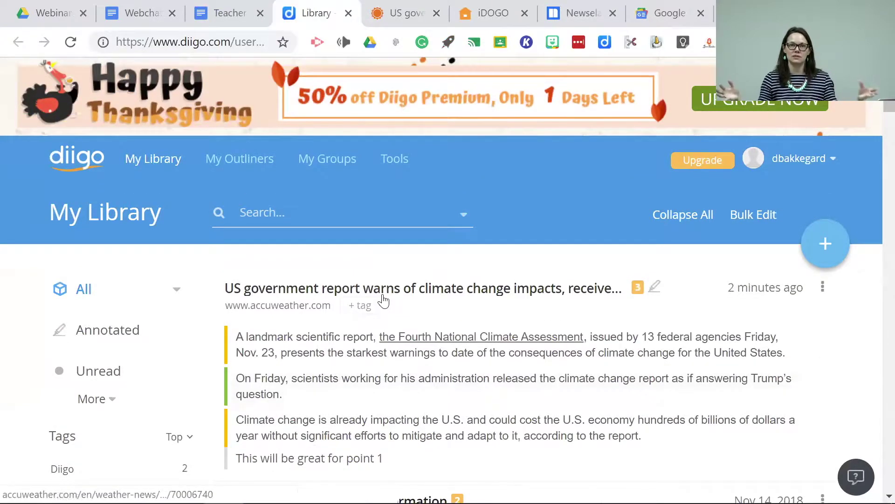
- View Diigo's My Groups page, and return to My Library to look through the saved articles with their highlights and notes
left_click(321, 159)
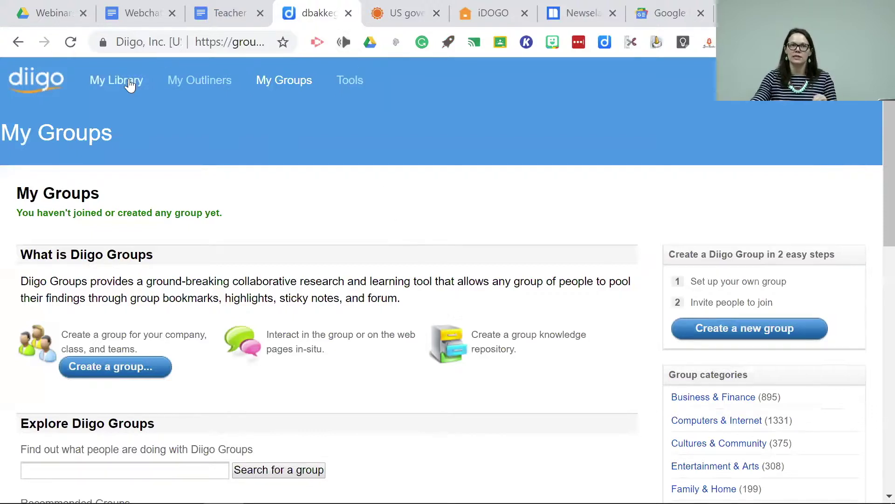
left_click(127, 85)
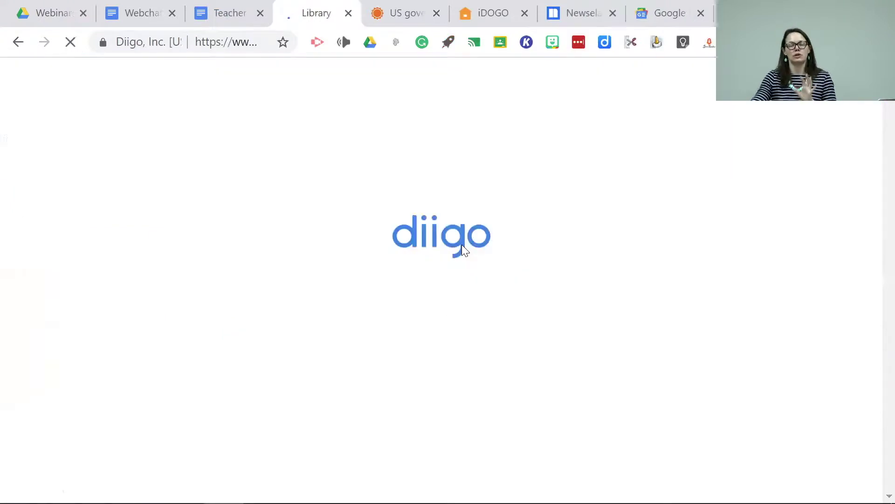
scroll(464, 250, "down", 7)
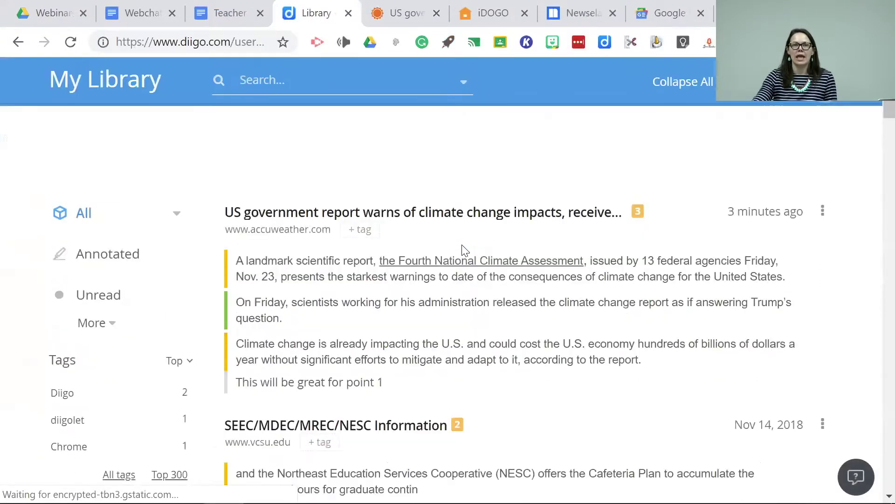
scroll(465, 250, "down", 9)
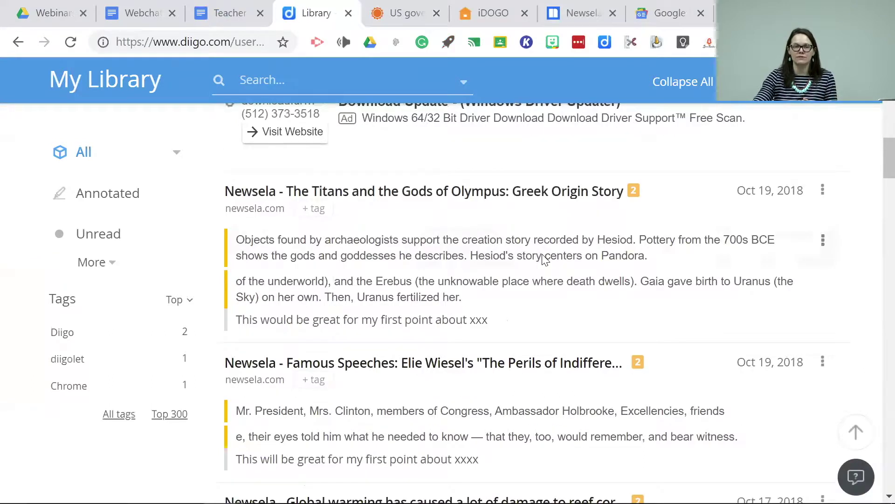
scroll(546, 259, "down", 7)
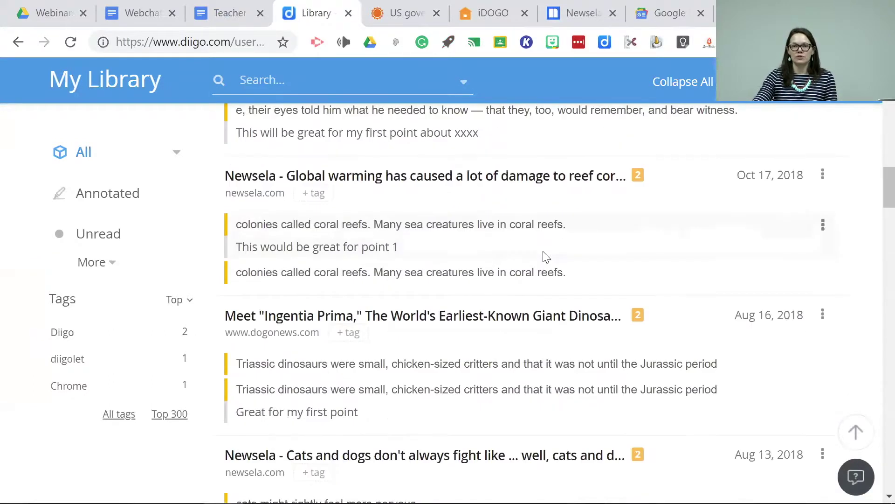
scroll(545, 259, "down", 2)
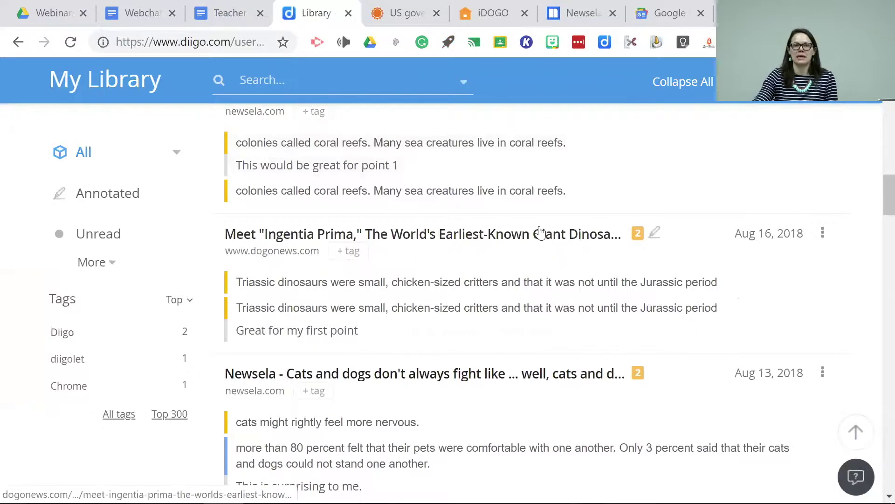
scroll(540, 233, "up", 17)
scroll(554, 225, "up", 8)
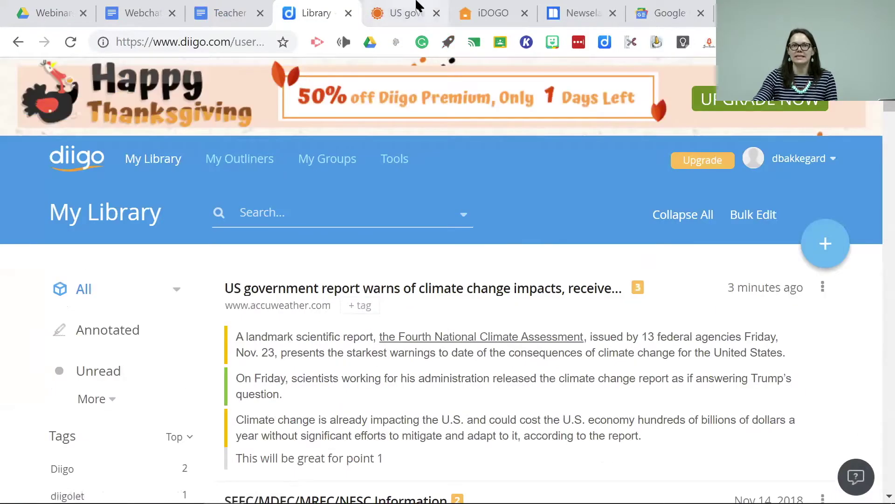
- Close the AccuWeather article, browse the DOGOnews Science articles and open "Yes, Your Dog Does Understand You!"
left_click(436, 13)
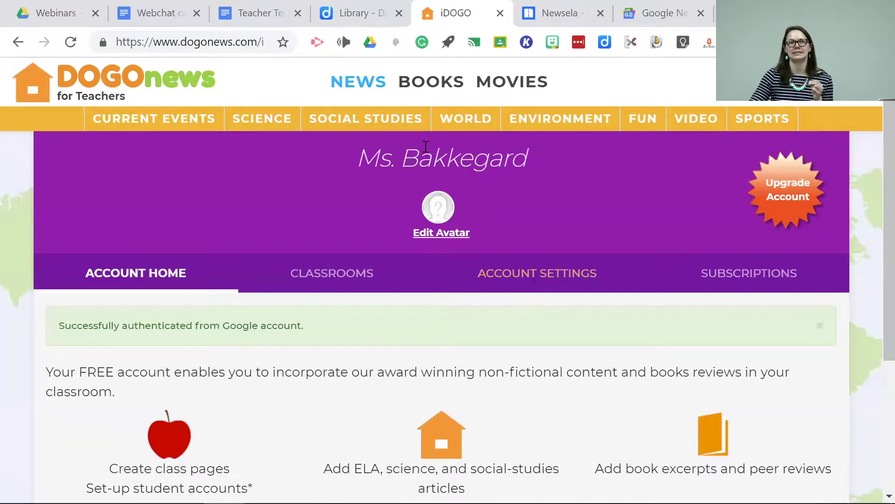
left_click(269, 120)
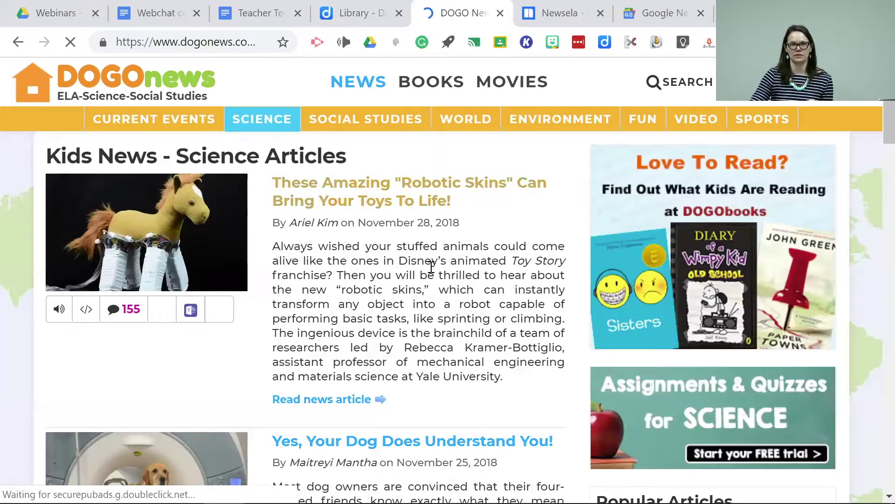
scroll(455, 260, "down", 8)
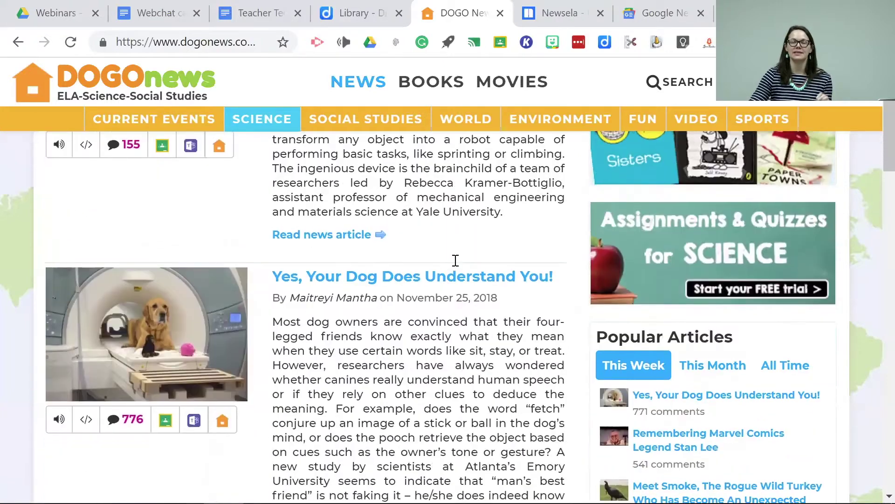
scroll(456, 255, "down", 3)
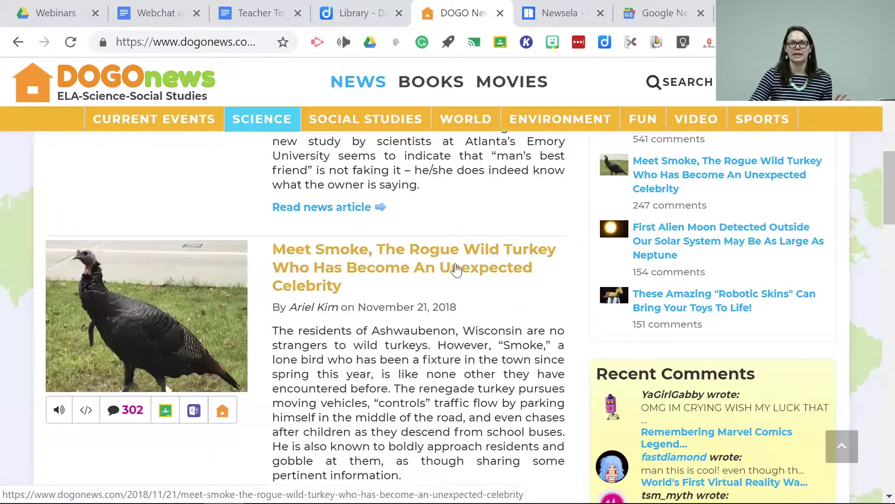
scroll(456, 270, "up", 8)
left_click(450, 278)
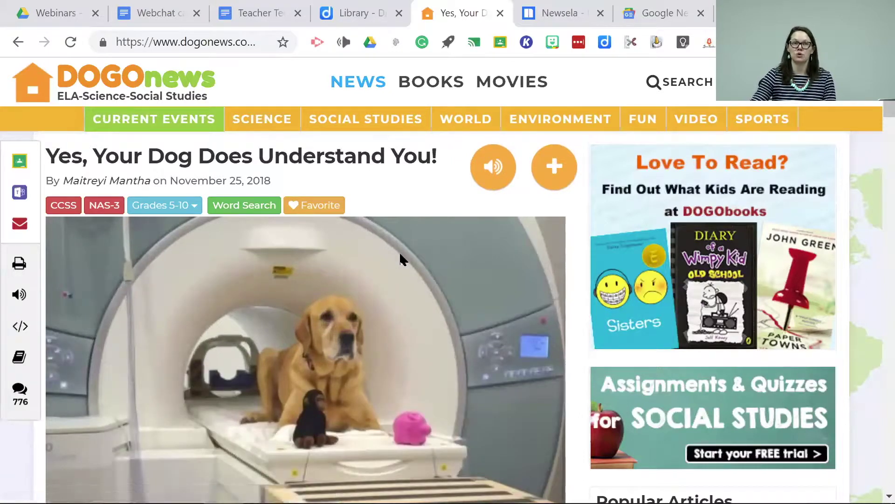
- Play the dog article's read-aloud audio with text highlighting, pause it and close the audio player
left_click(497, 165)
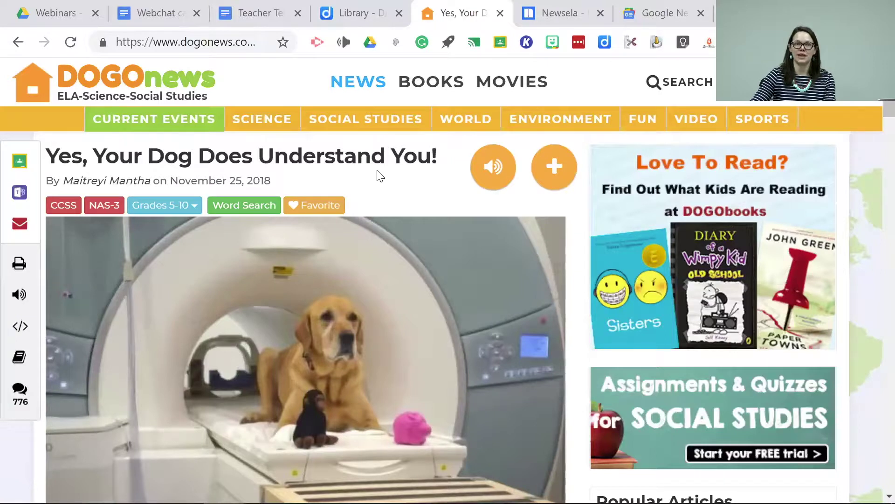
left_click(489, 175)
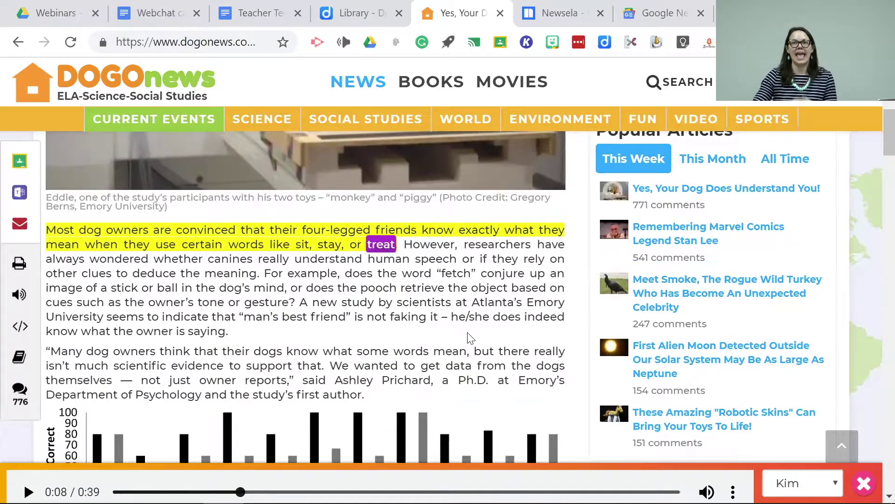
scroll(466, 339, "up", 7)
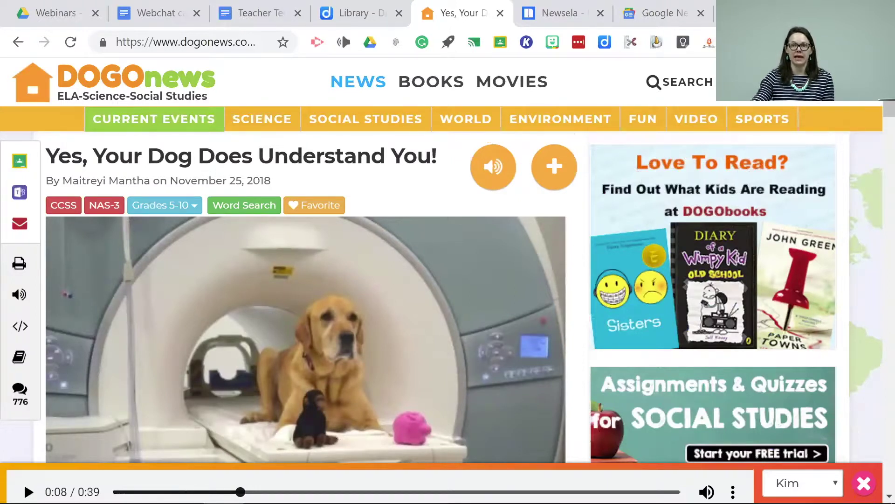
mouse_move(781, 82)
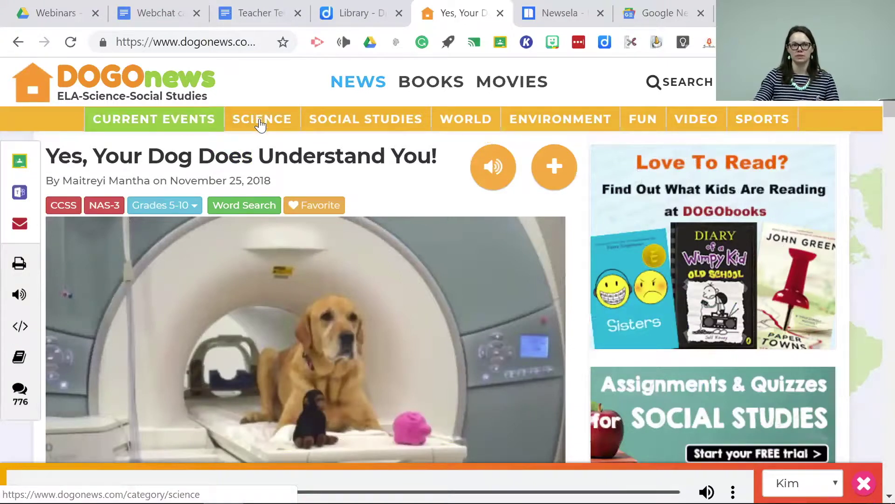
left_click(494, 161)
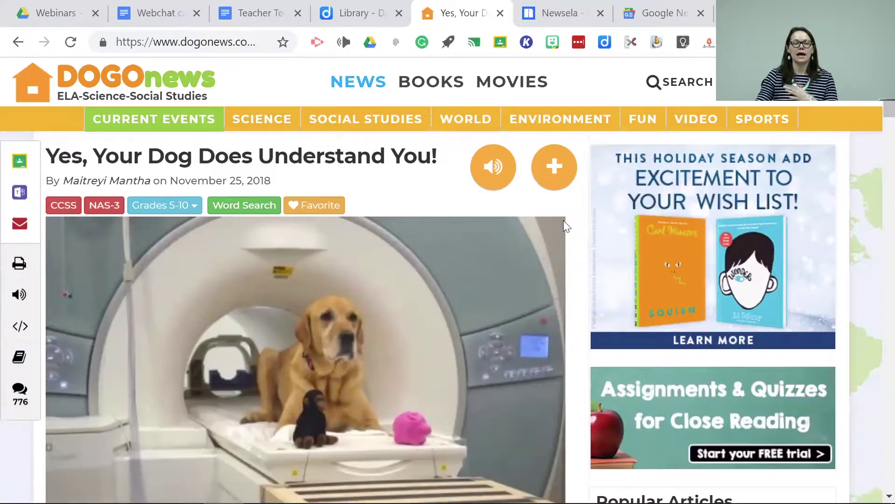
- View the dog article's assignments and worksheets, and examine its vocabulary Word Search game before closing it
left_click(545, 176)
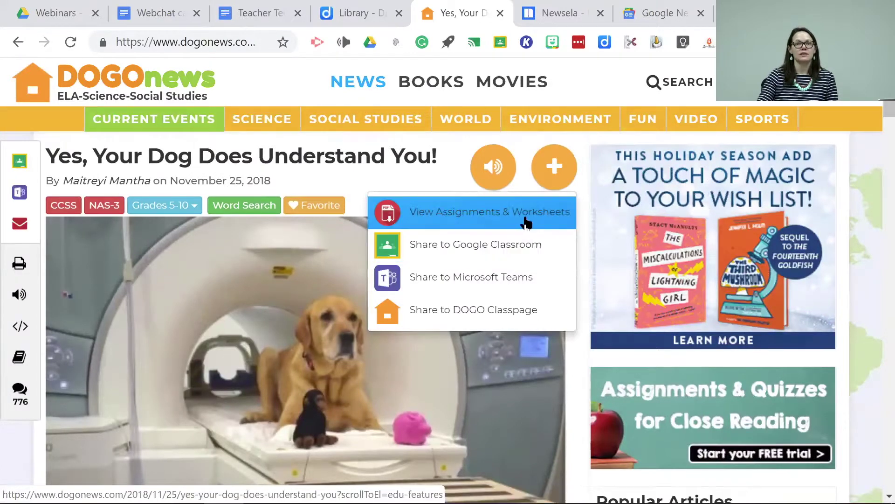
left_click(513, 235)
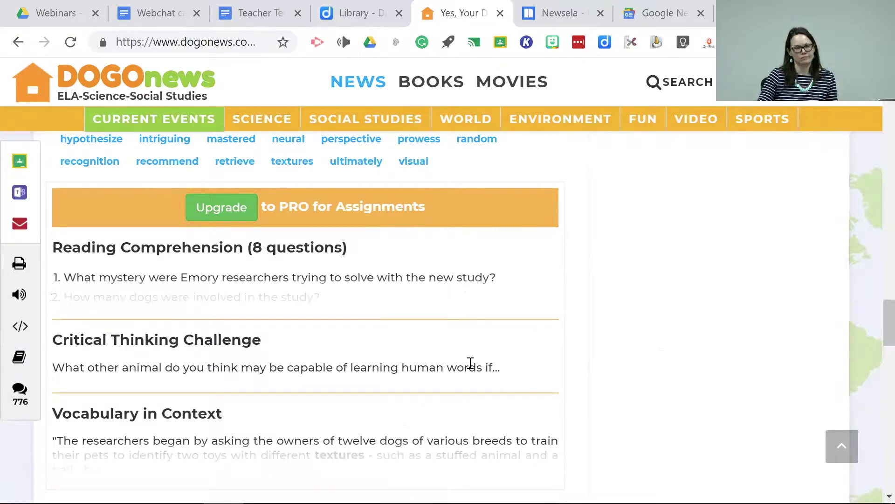
scroll(471, 364, "up", 5)
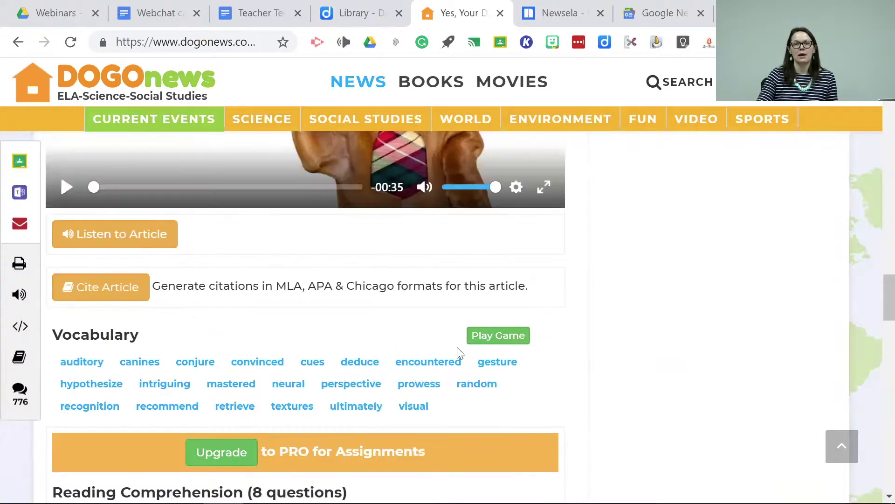
left_click(485, 341)
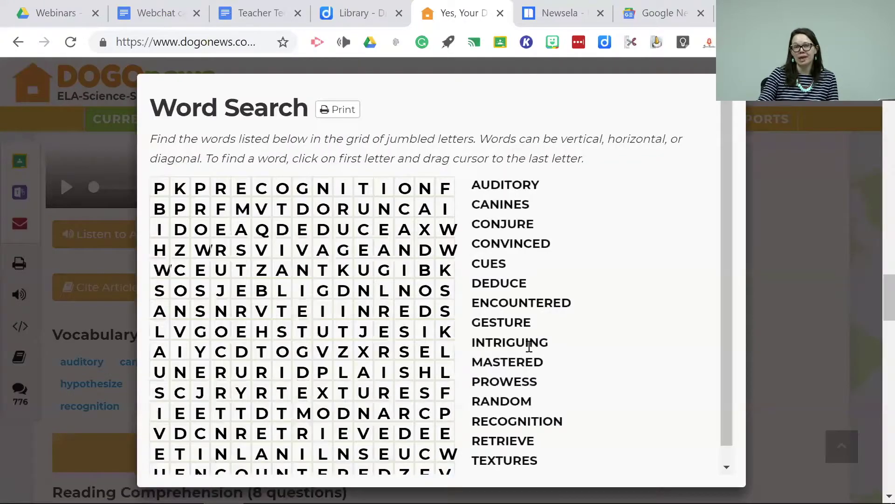
scroll(485, 283, "down", 1)
scroll(480, 285, "up", 1)
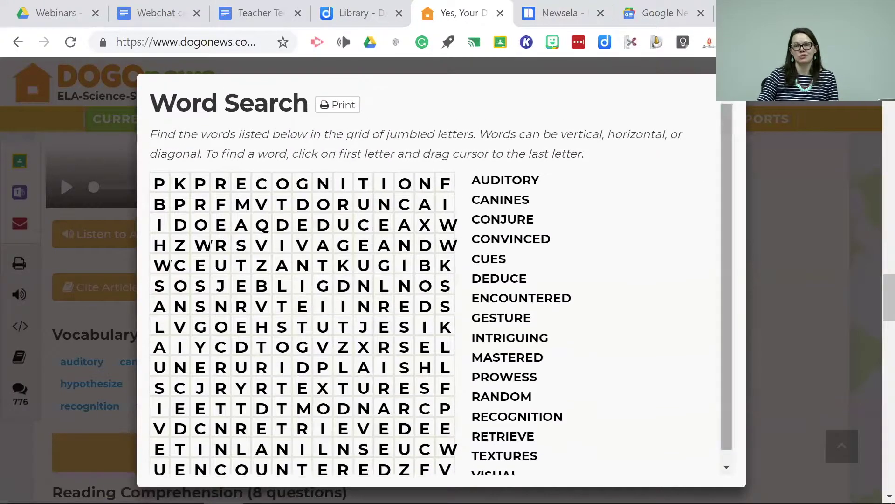
left_click(745, 74)
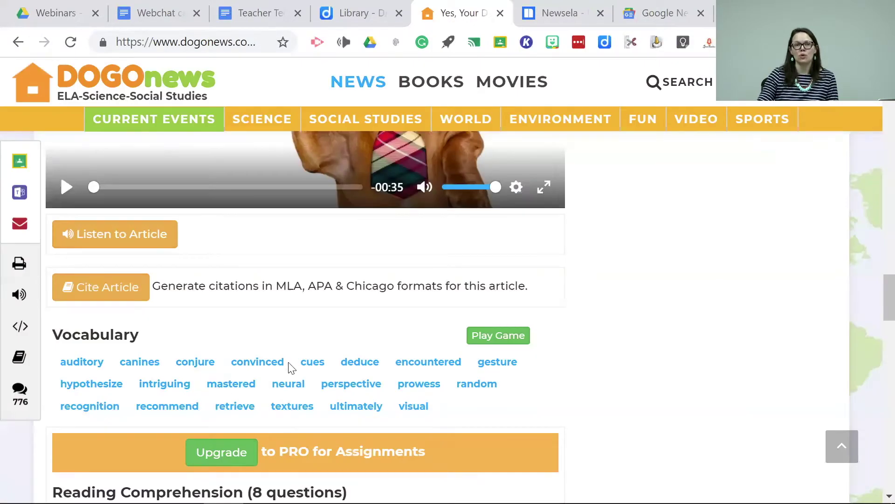
- View and close the definition of the vocabulary word "cues", and go to the Current Events article list
left_click(313, 366)
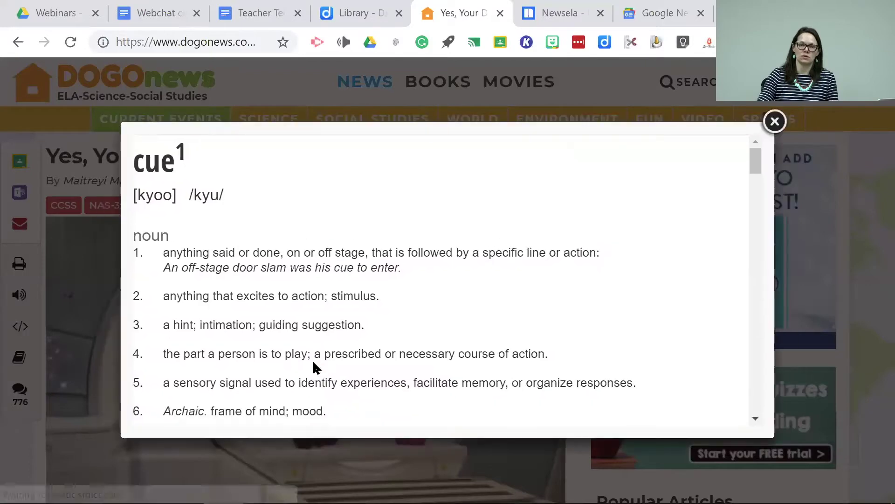
left_click(774, 121)
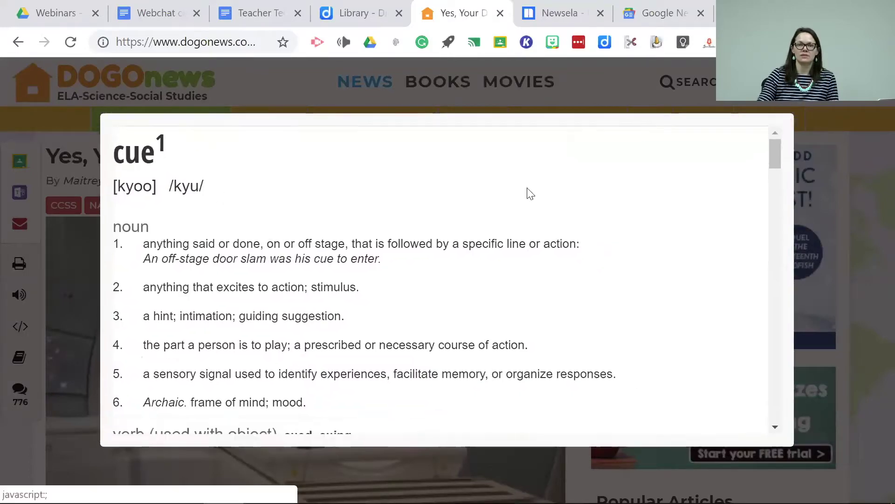
scroll(399, 346, "up", 15)
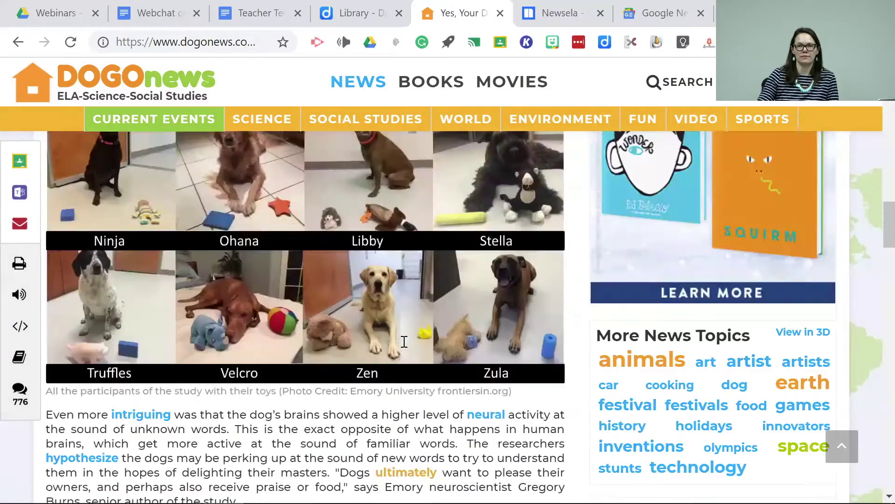
scroll(407, 341, "up", 2)
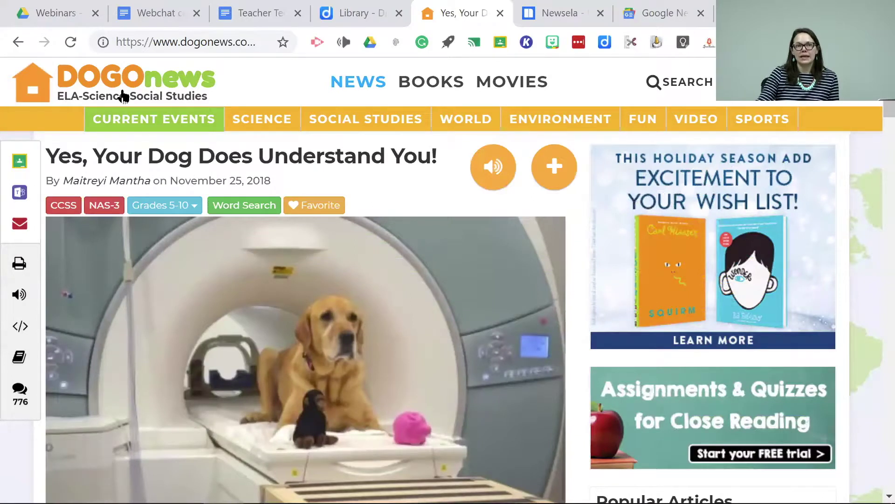
left_click(140, 122)
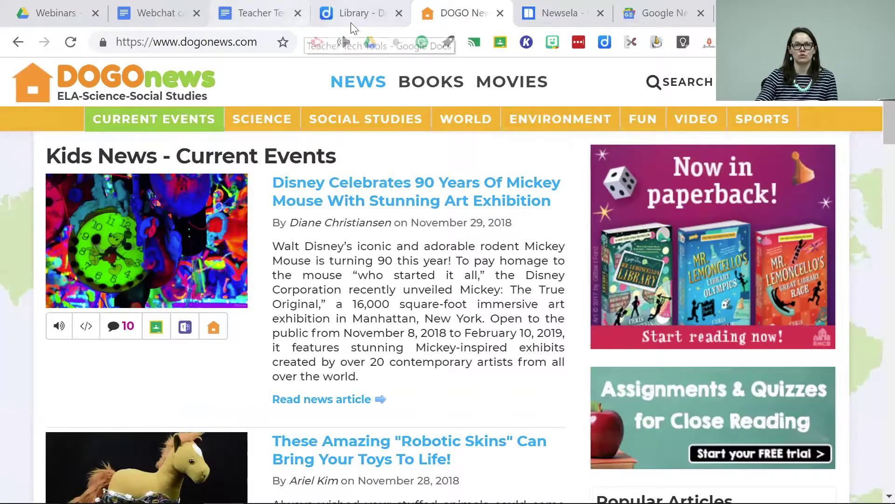
- Switch to the Teacher Tech Tools document in Google Docs and find its Random Fun Stuff section
left_click(274, 18)
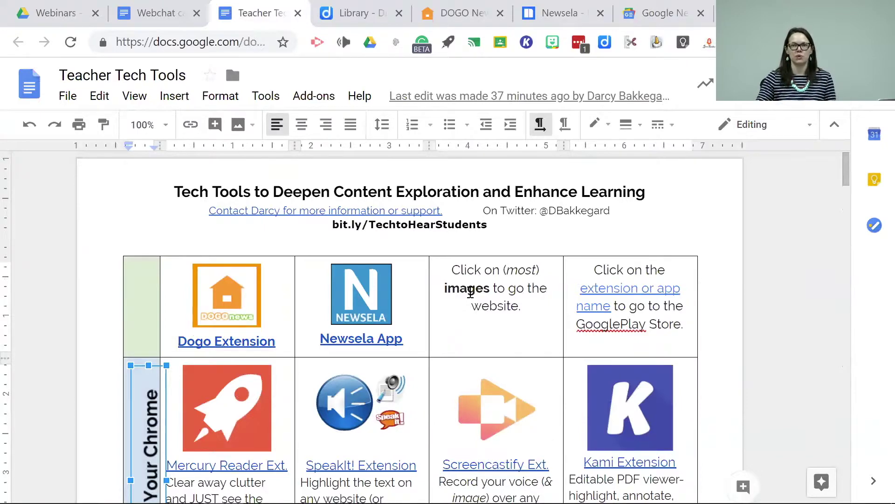
scroll(470, 353, "down", 15)
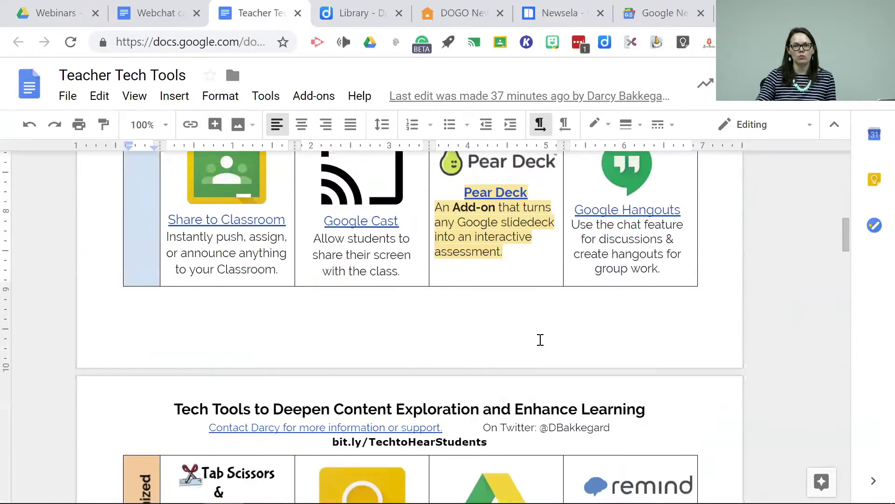
scroll(540, 339, "down", 15)
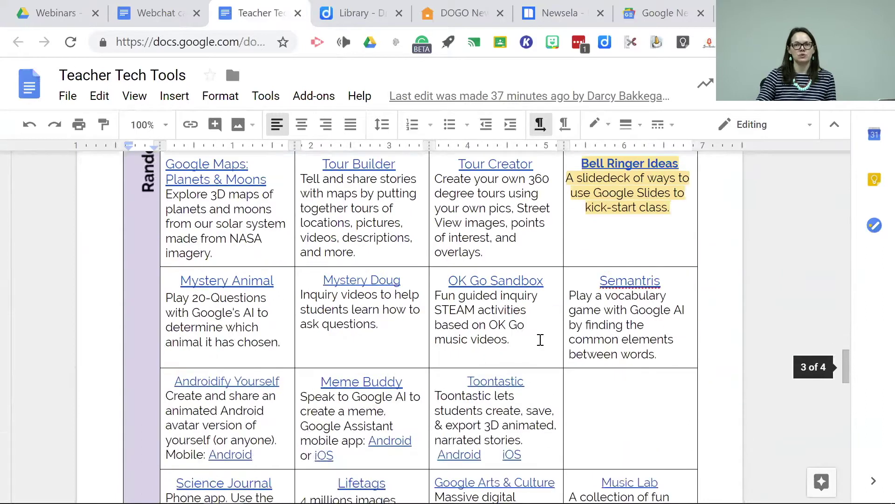
scroll(540, 339, "up", 3)
scroll(540, 339, "up", 2)
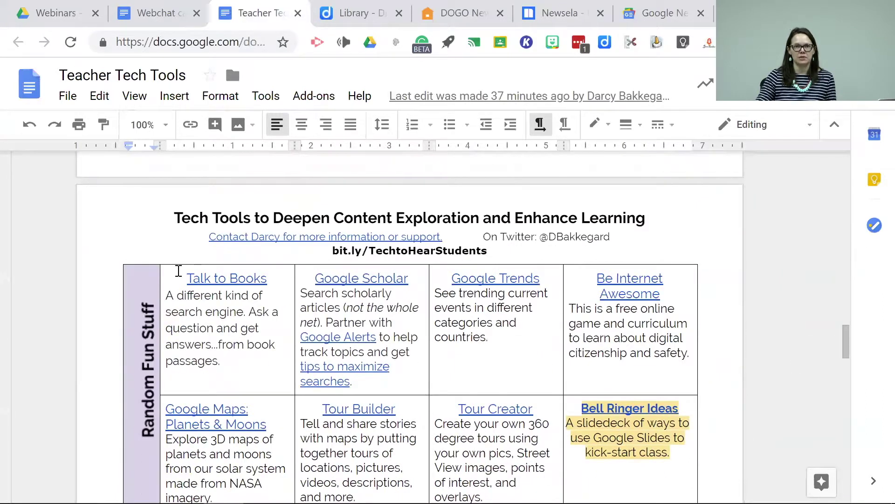
- Open the Talk to Books site from its link in the Random Fun Stuff table and view its query box
left_click_drag(179, 279, 505, 332)
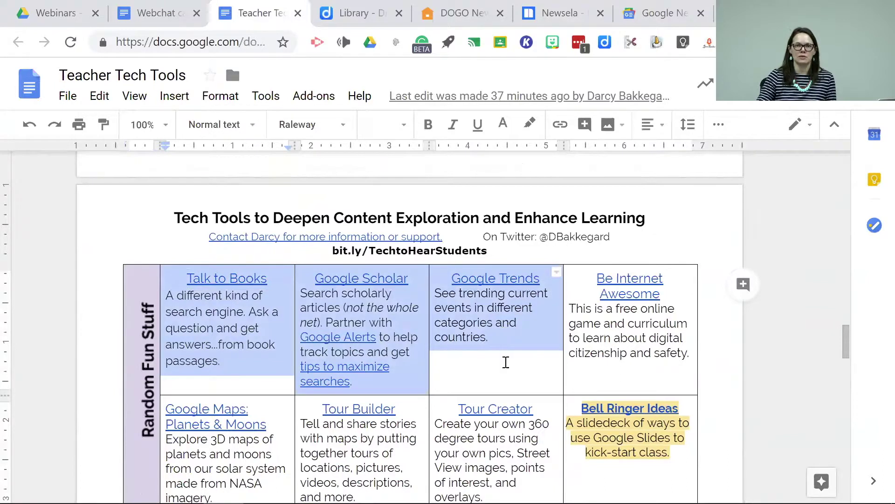
left_click(506, 362)
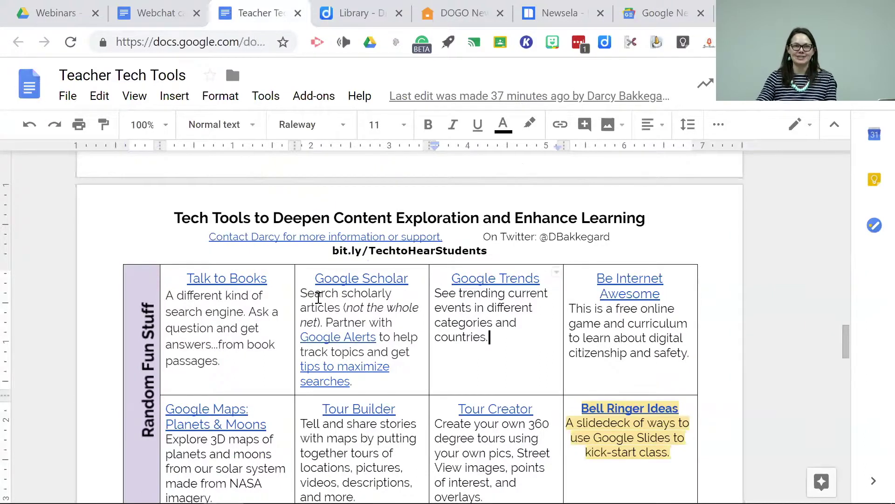
left_click(244, 278)
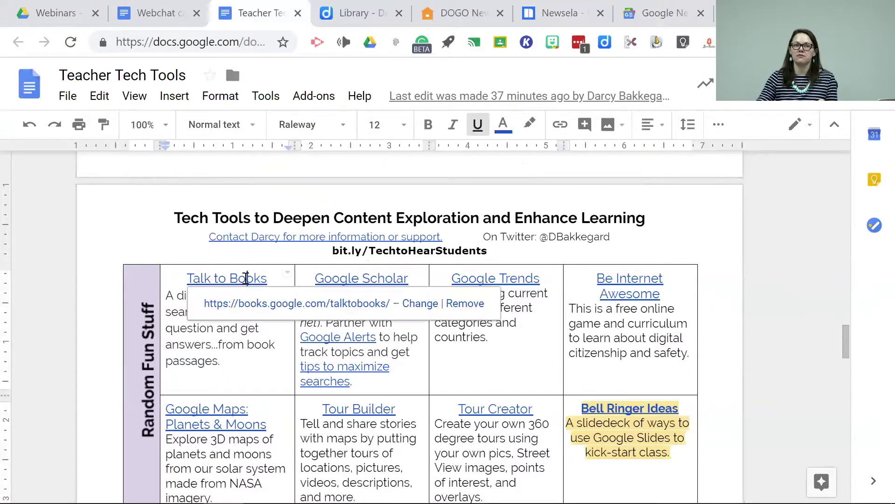
left_click(251, 306)
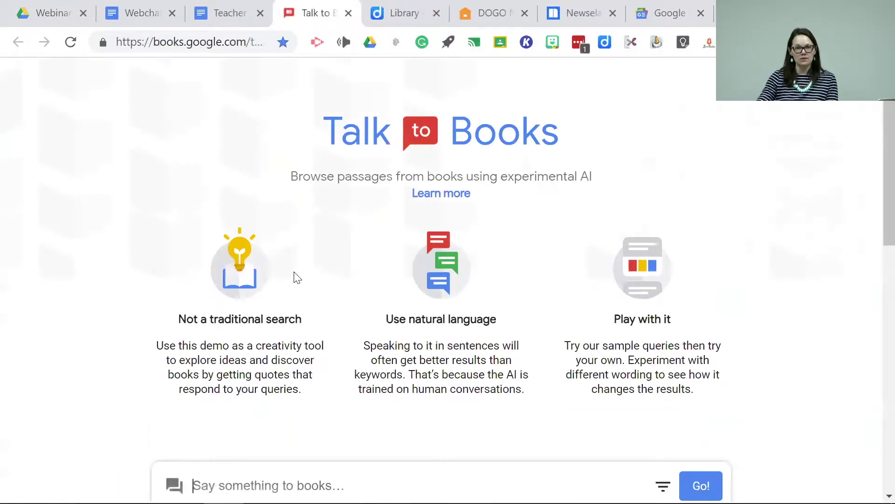
scroll(296, 274, "down", 2)
left_click(218, 407)
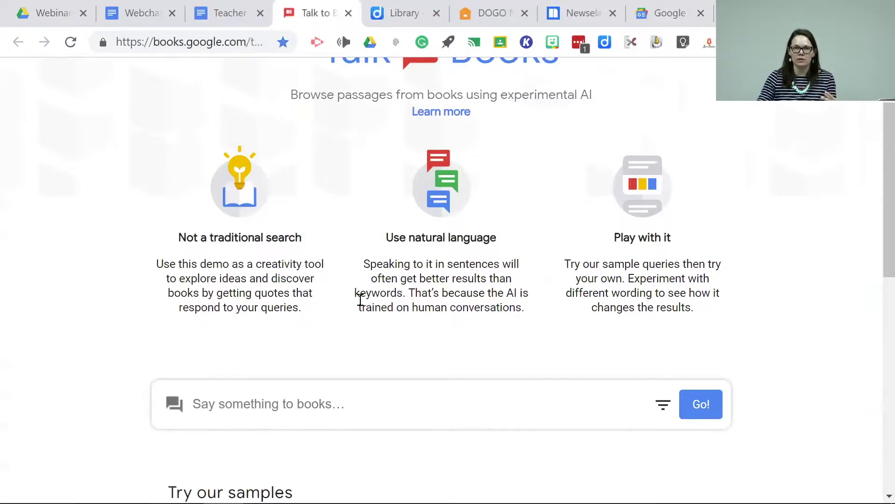
- Return to the Teacher Tech Tools document and open its Google Scholar link
left_click(236, 14)
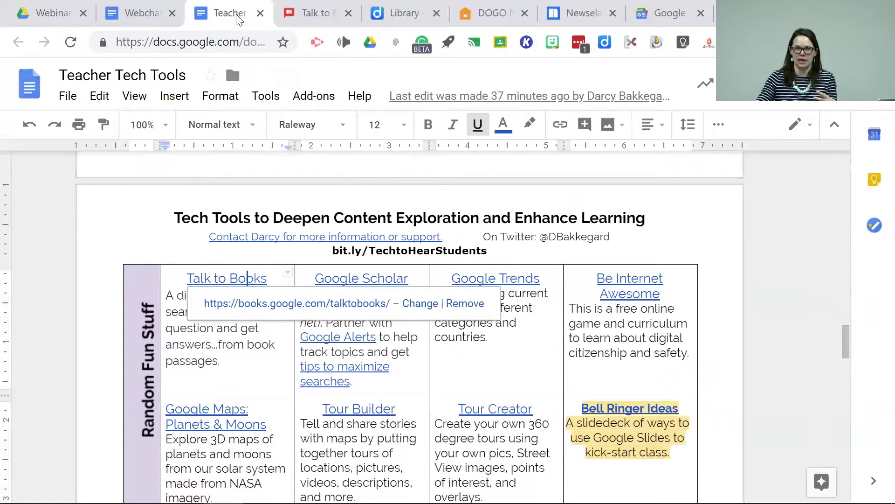
left_click(411, 353)
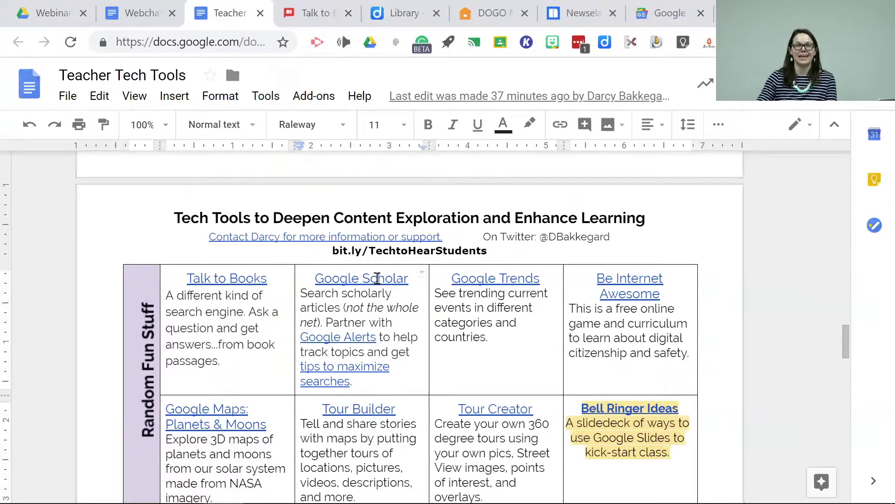
left_click(378, 278)
left_click(380, 305)
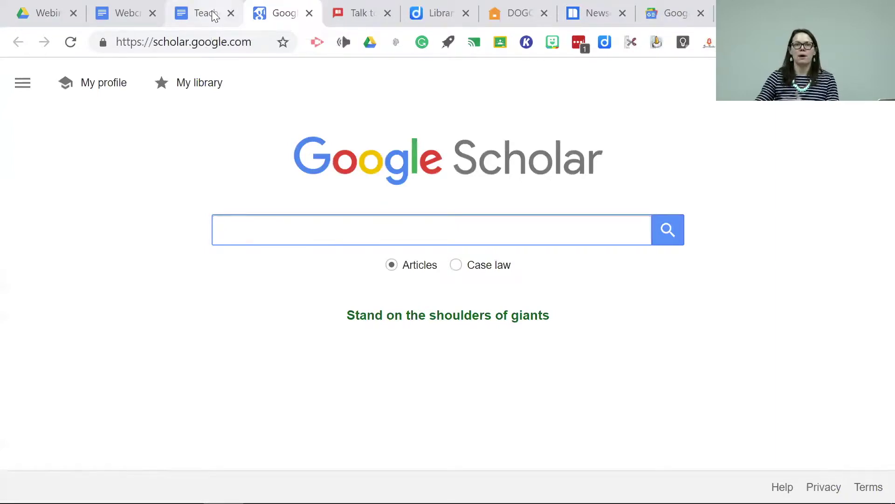
- Glance at the Google News results, and view Google Scholar's Case law search options before returning to Articles
left_click(667, 19)
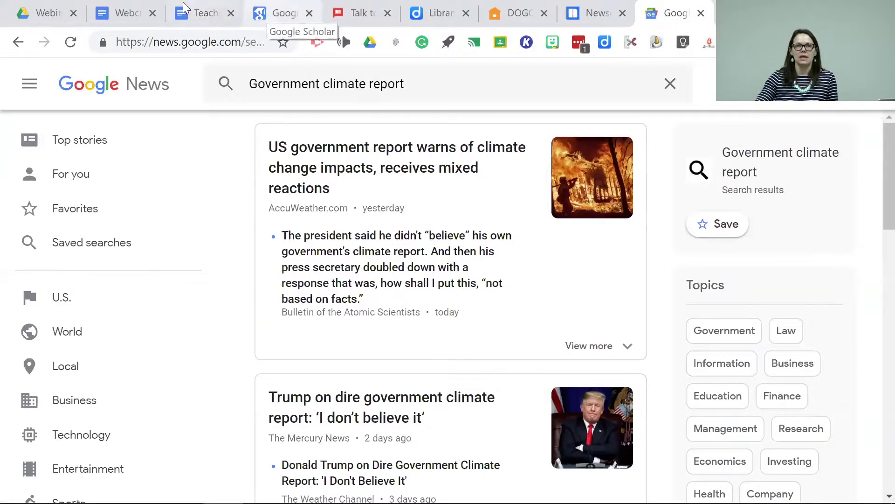
left_click(272, 15)
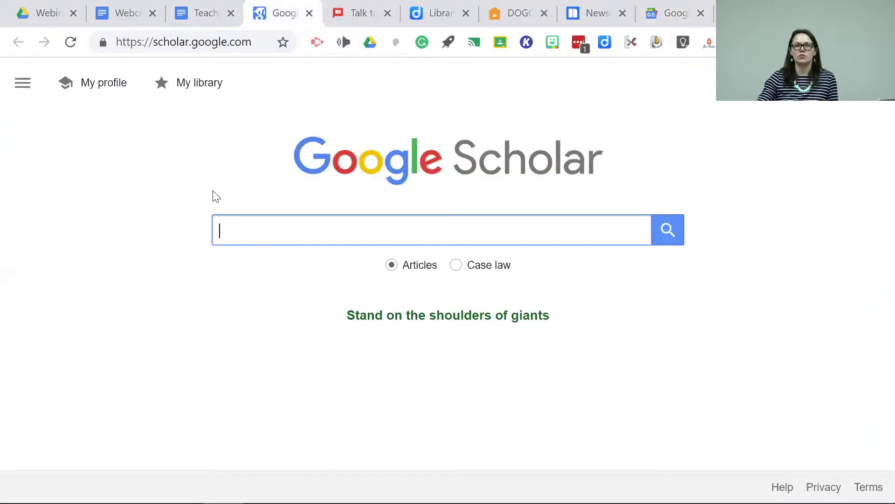
left_click(456, 265)
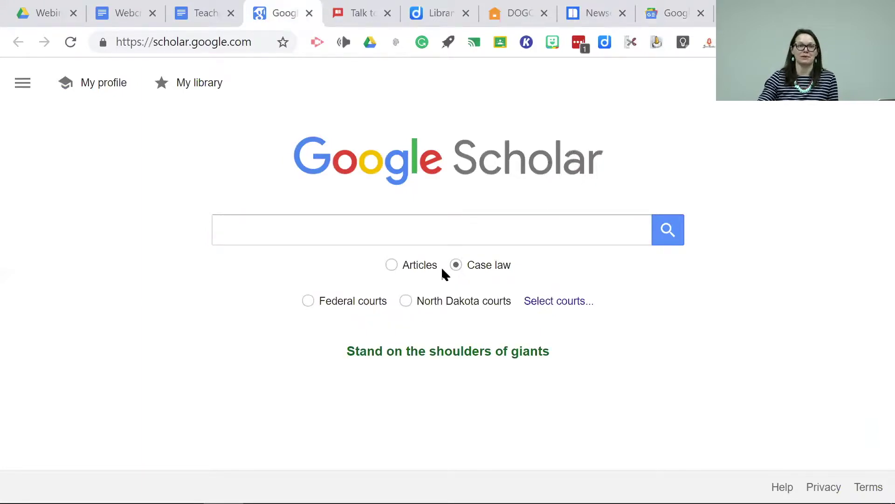
left_click(392, 265)
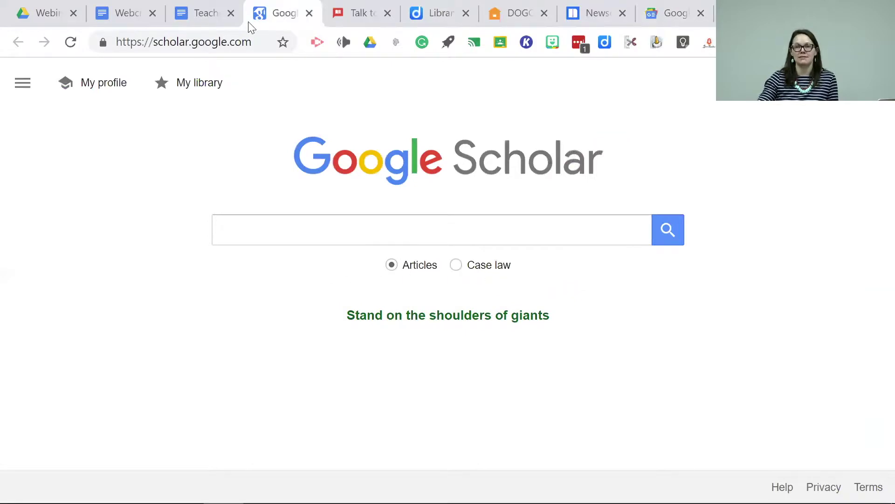
- Return to the Teacher Tech Tools document and open its Google Trends visualization link
left_click(200, 14)
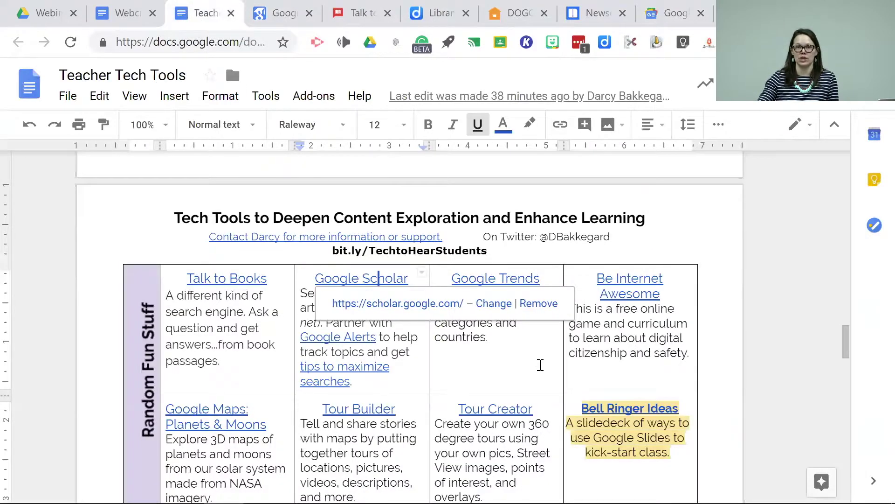
left_click(501, 278)
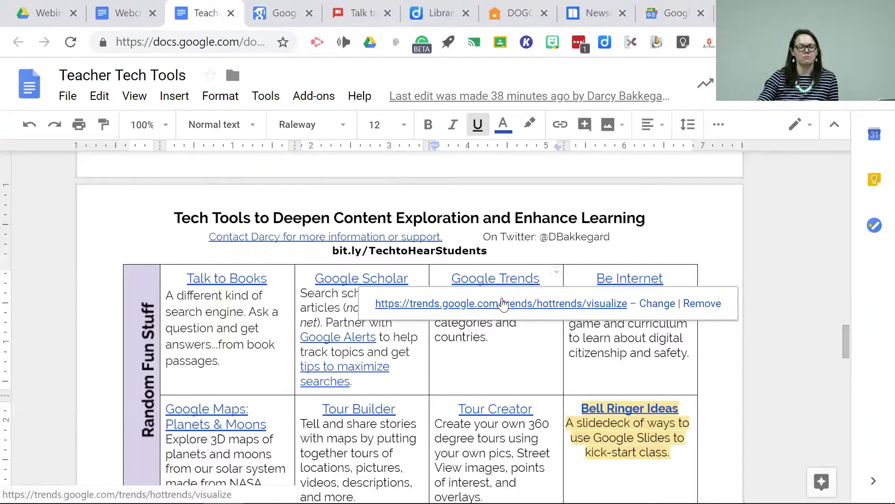
left_click(505, 301)
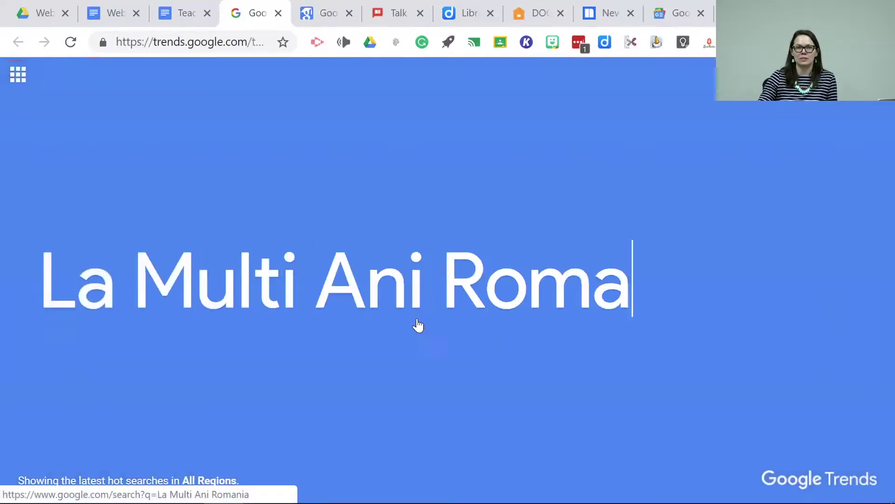
- Display the Google Trends hot searches in a three-by-one grid, and expand it to five by five
mouse_move(8, 85)
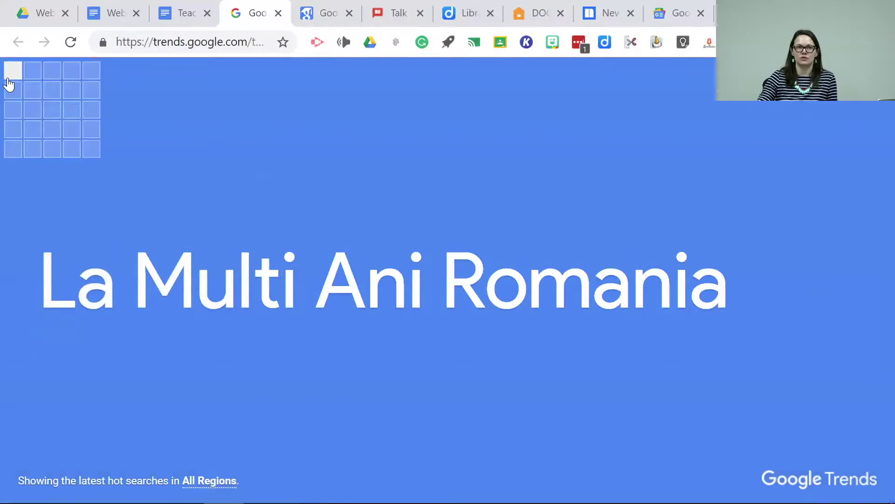
left_click(46, 74)
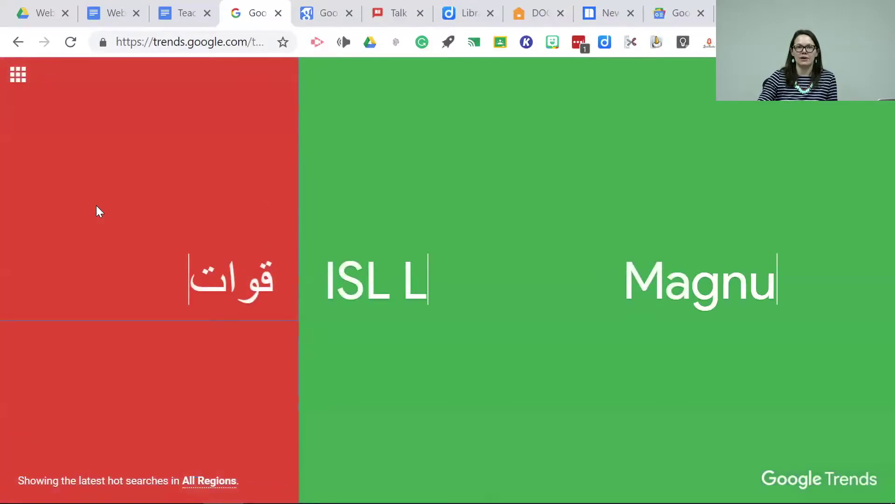
mouse_move(17, 75)
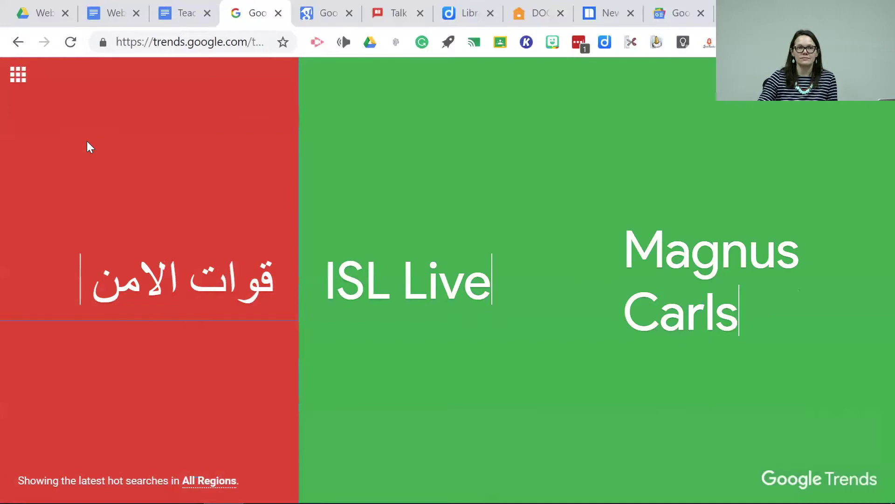
left_click(93, 150)
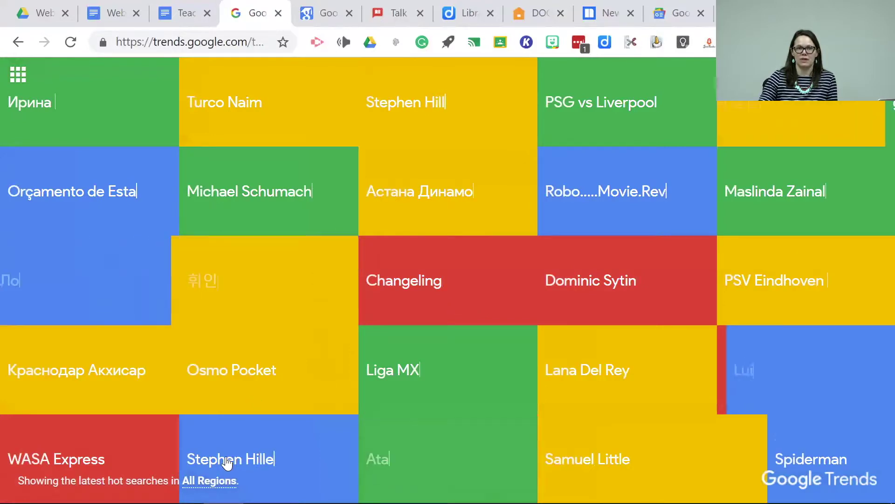
- Set the region of the displayed hot searches to United States
left_click(222, 472)
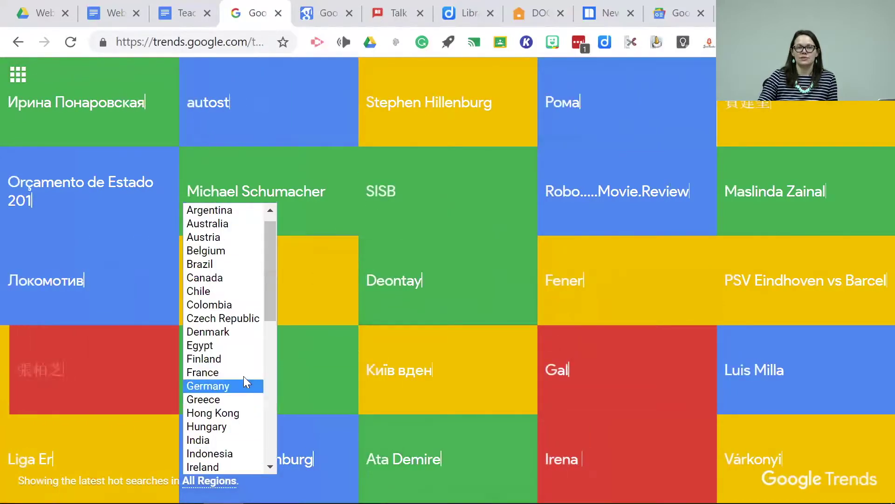
scroll(248, 419, "down", 4)
scroll(247, 430, "down", 5)
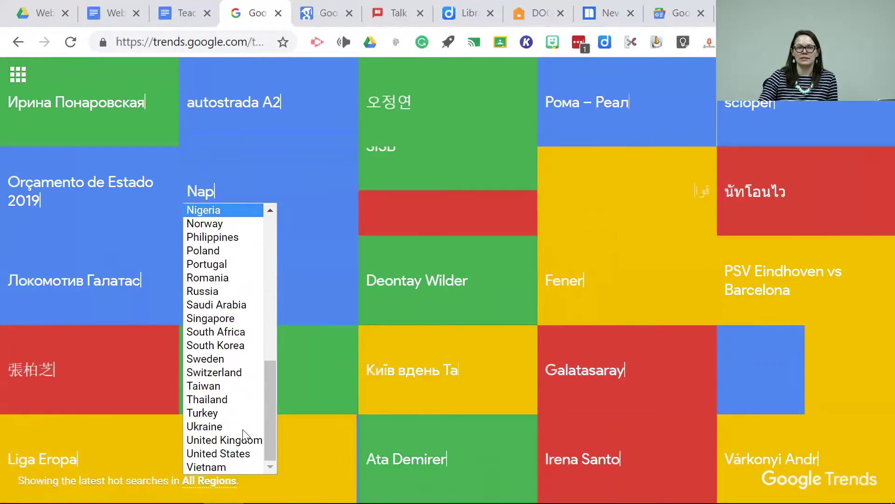
left_click(242, 456)
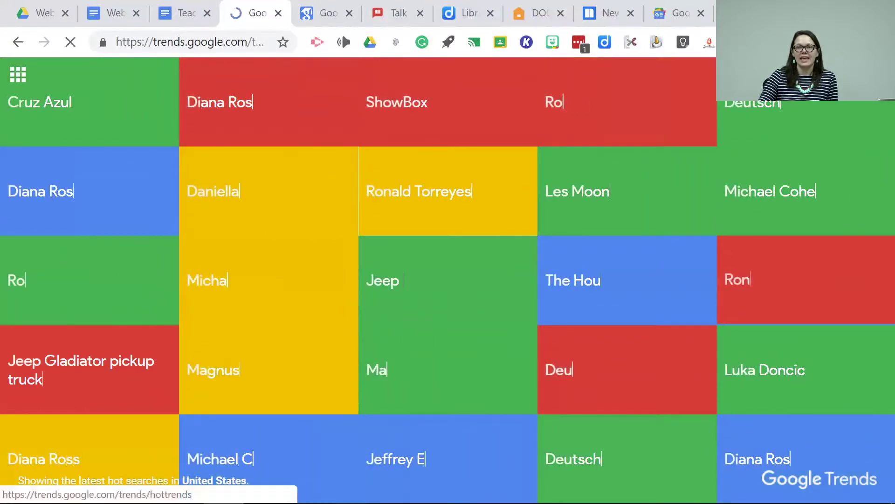
- Browse the daily Trending Searches for the United States, and view the Realtime Search Trends
left_click(19, 75)
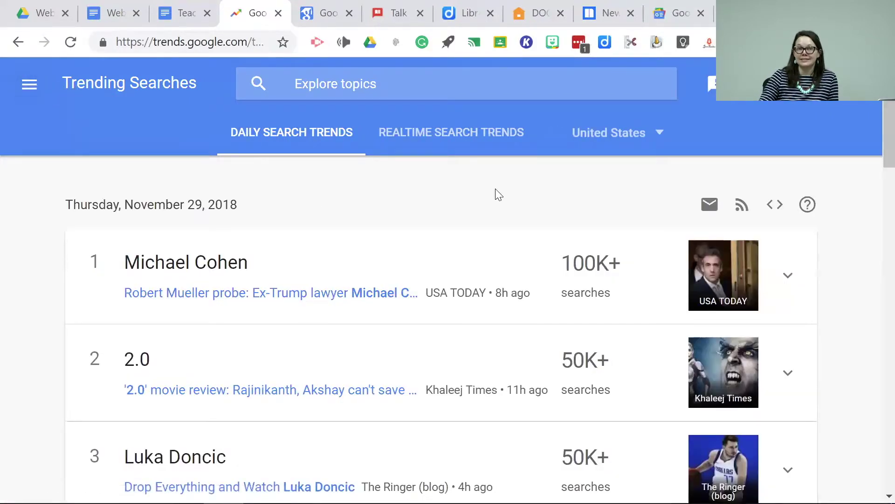
scroll(498, 195, "down", 7)
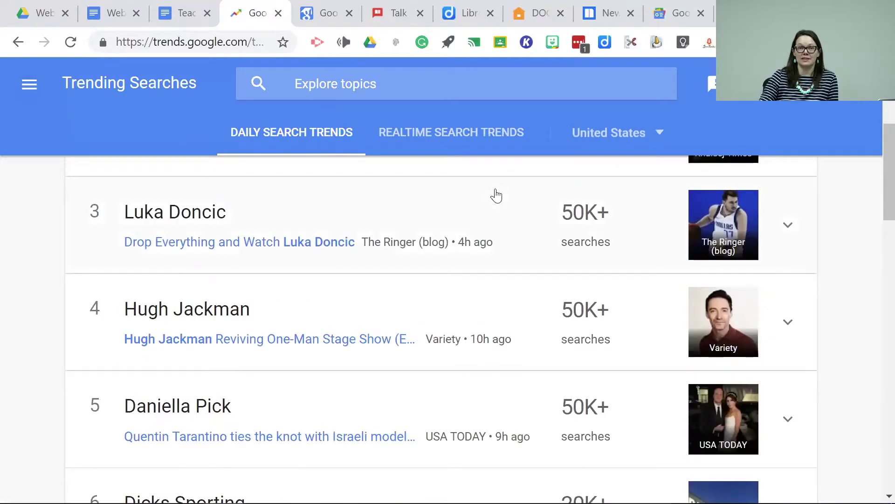
scroll(495, 194, "down", 2)
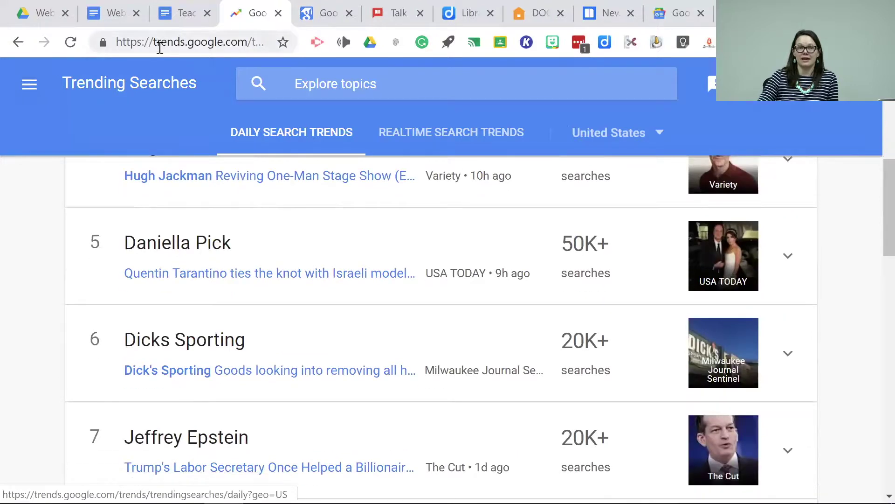
left_click(17, 45)
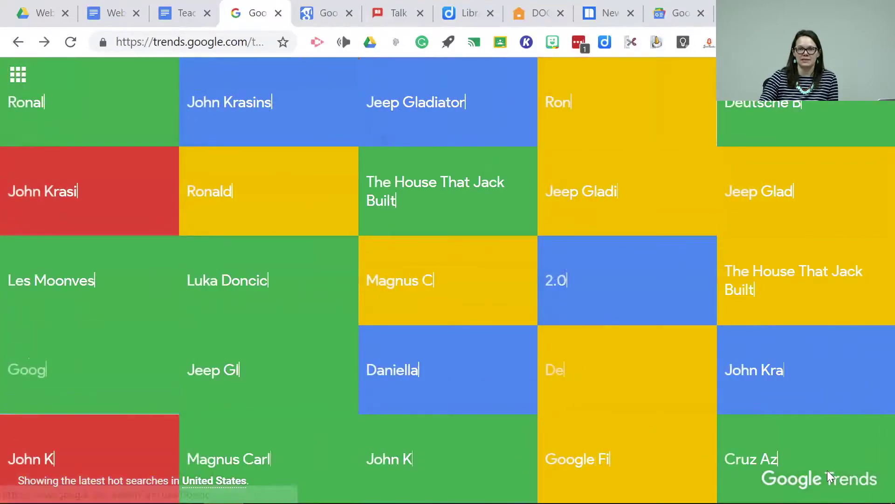
left_click(814, 479)
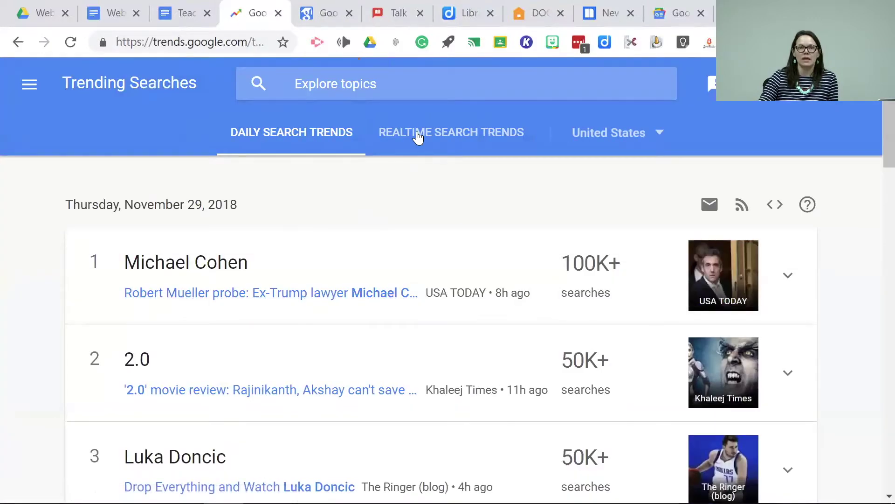
left_click(414, 125)
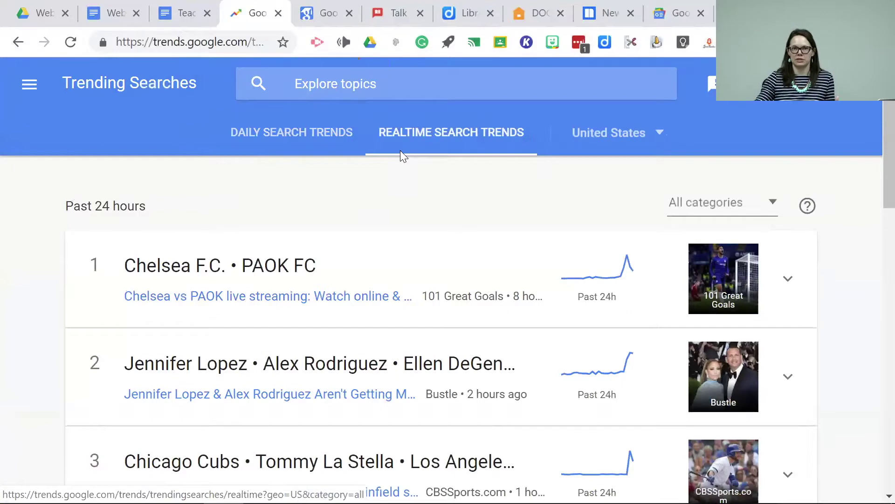
- Go back to the Teacher Tech Tools document and look through the Random Fun Stuff tools and the Chrome extensions table
left_click(207, 13)
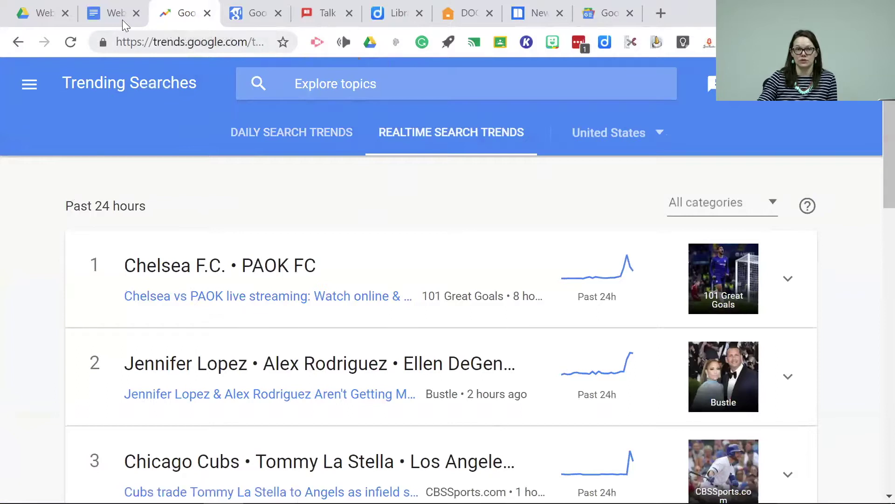
key("ctrl+shift+t")
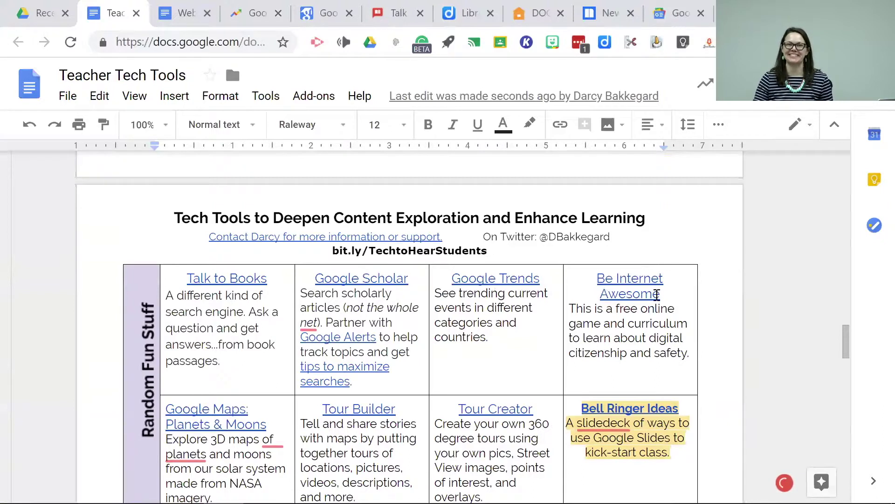
scroll(656, 295, "down", 2)
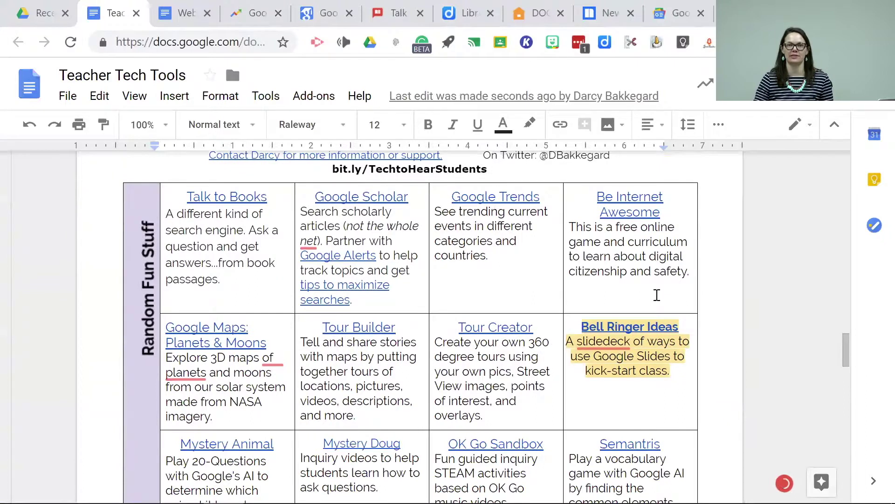
scroll(656, 295, "down", 2)
scroll(656, 294, "down", 2)
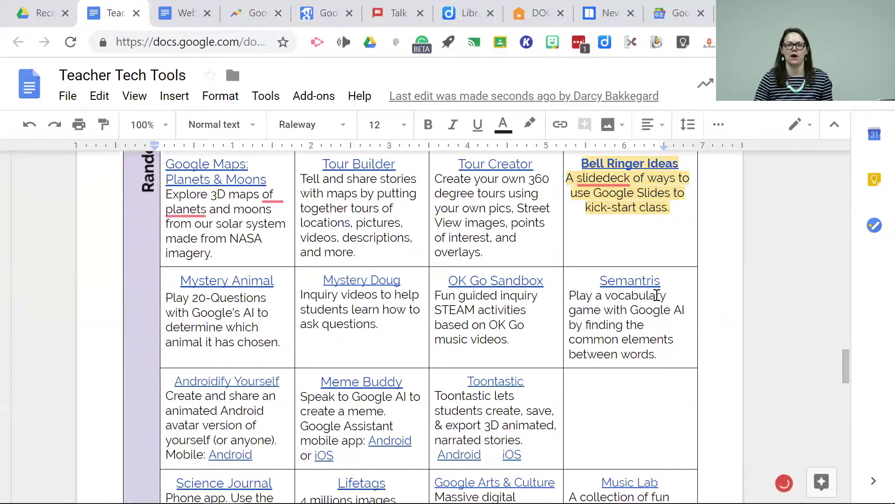
scroll(656, 294, "up", 2)
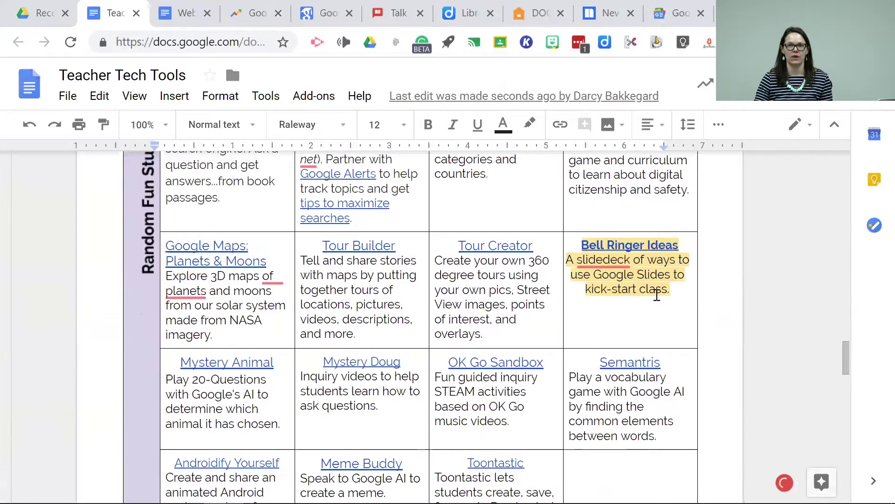
scroll(656, 295, "up", 5)
scroll(656, 295, "up", 8)
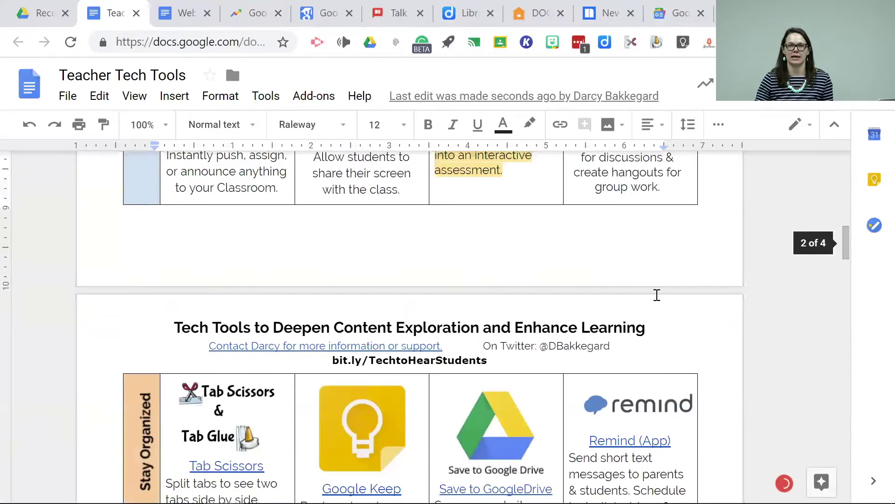
scroll(656, 295, "up", 2)
scroll(656, 295, "up", 5)
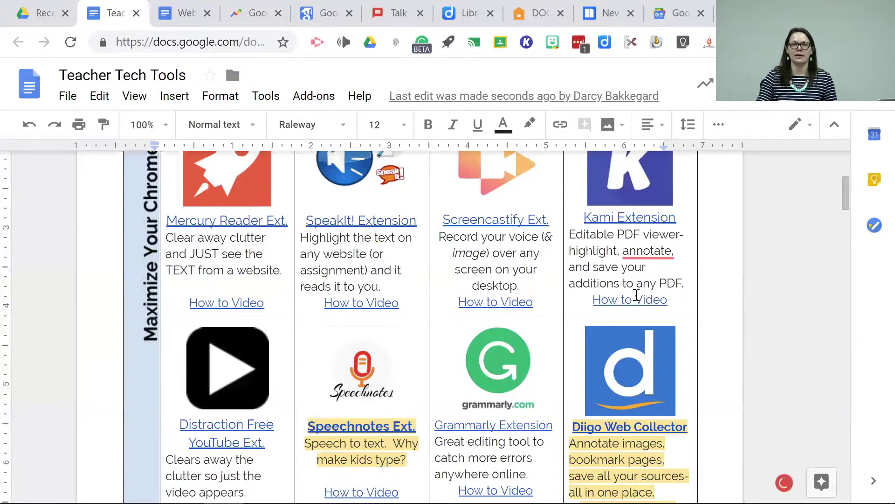
- Open the Speechnotes extension, dictate a short English (US) note about voice typing and inserting punctuation, and stop the dictation
scroll(636, 295, "down", 2)
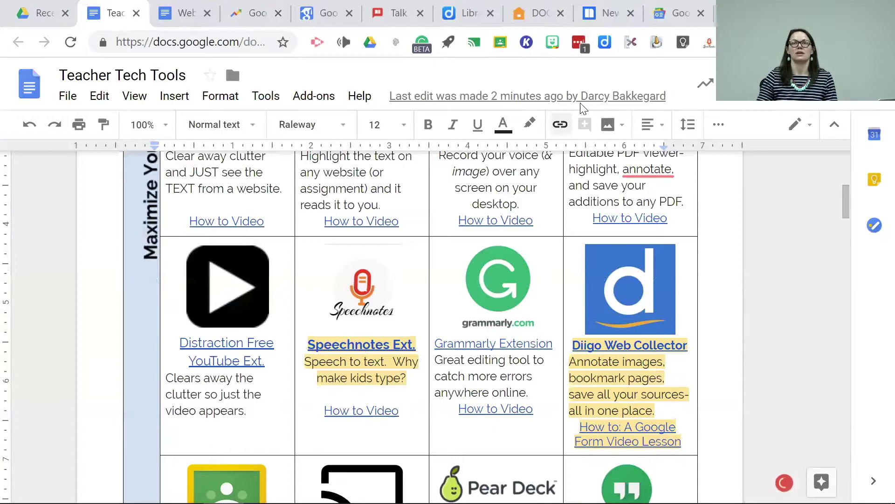
left_click(708, 49)
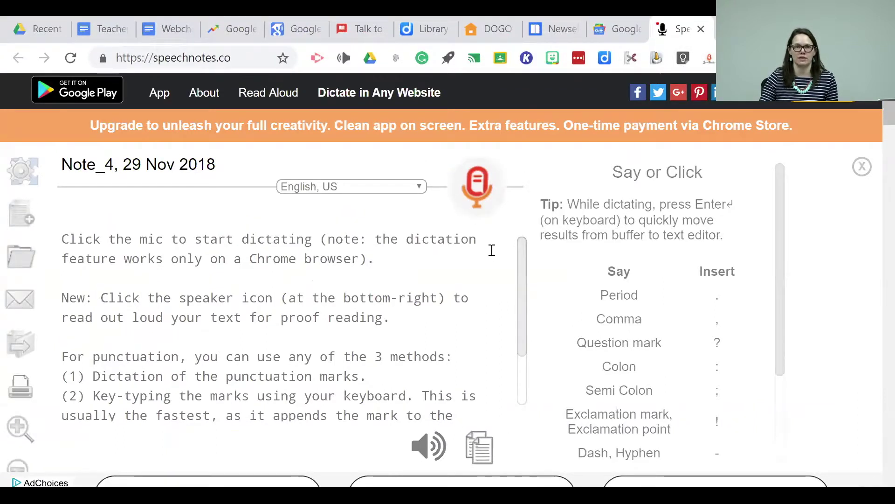
left_click(478, 194)
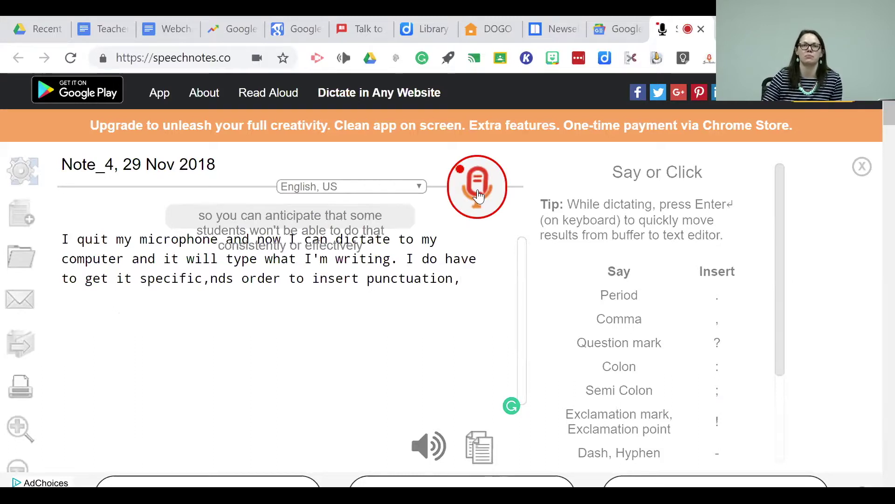
left_click(478, 195)
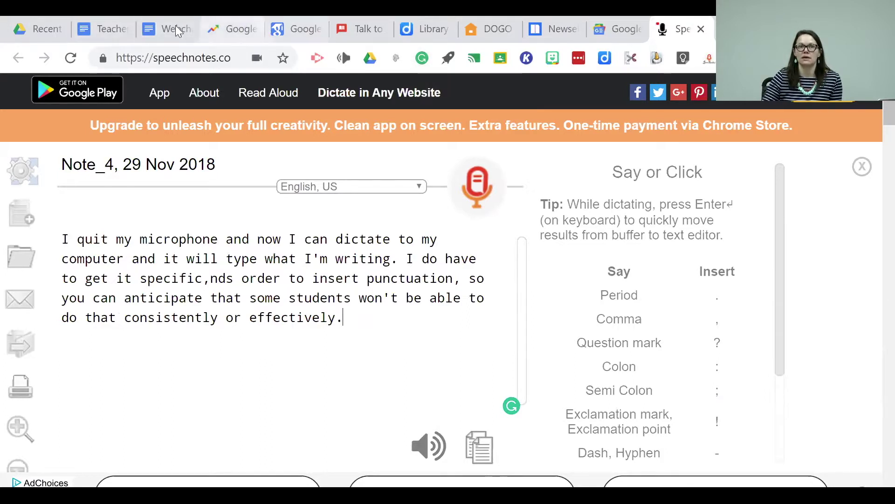
- Revisit the Speechnotes entry in the Teacher Tech Tools document and return to the dictated note
left_click(104, 30)
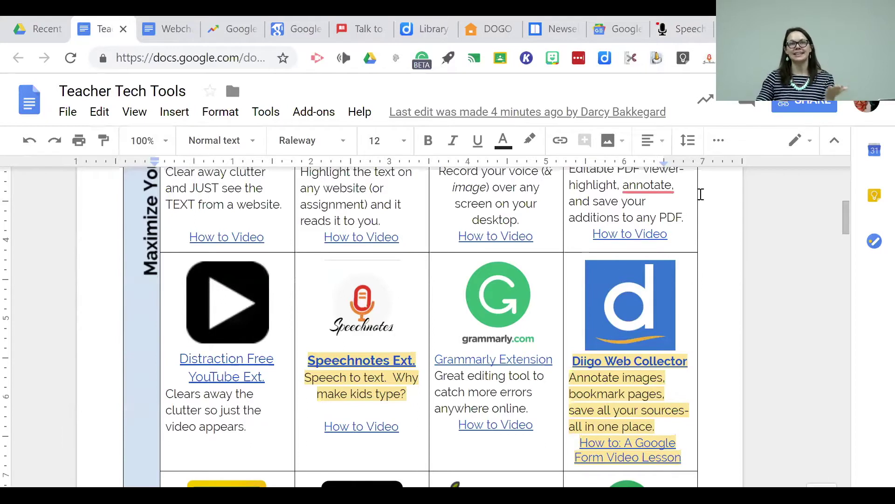
left_click(685, 29)
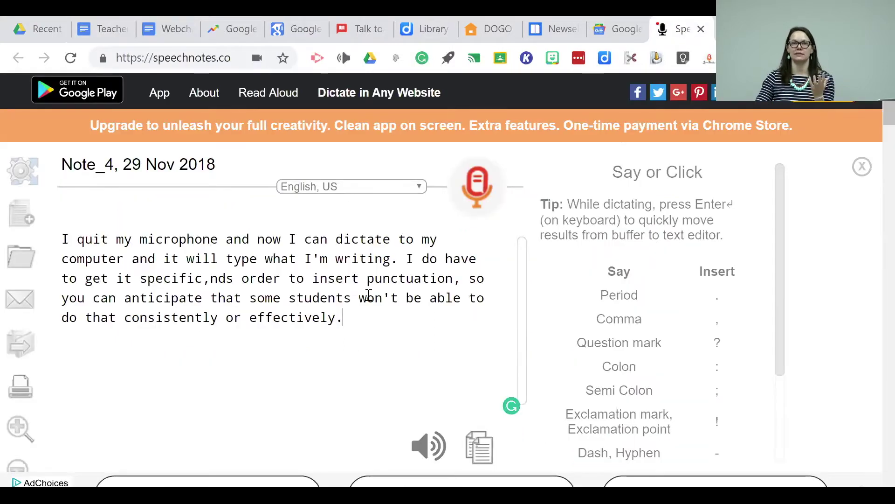